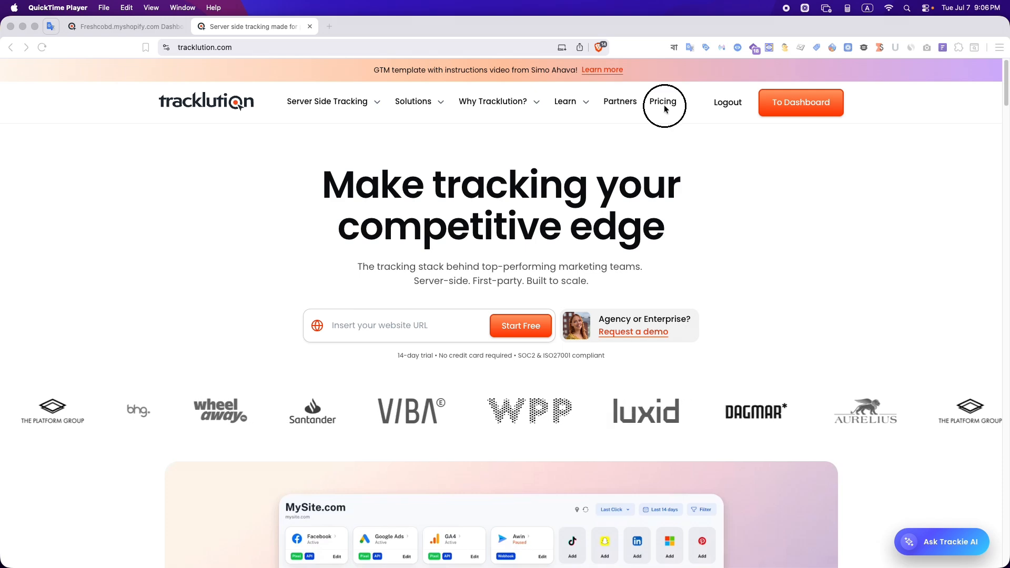
# Review the Free, Grow, Enterprise and Agency plans on Tracklution's pricing page
pyautogui.scroll(-5, 278, 295)
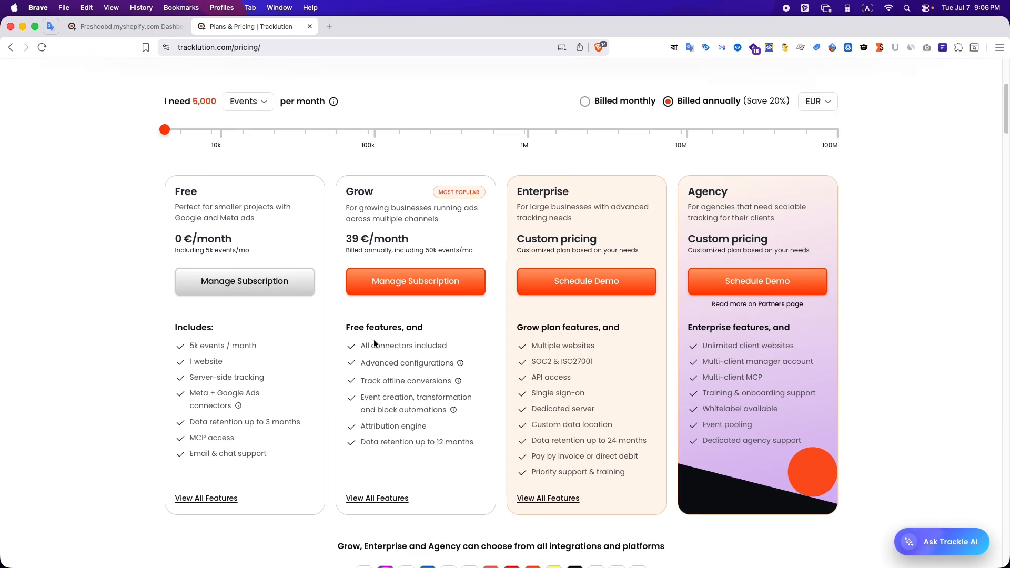
pyautogui.scroll(3, 352, 332)
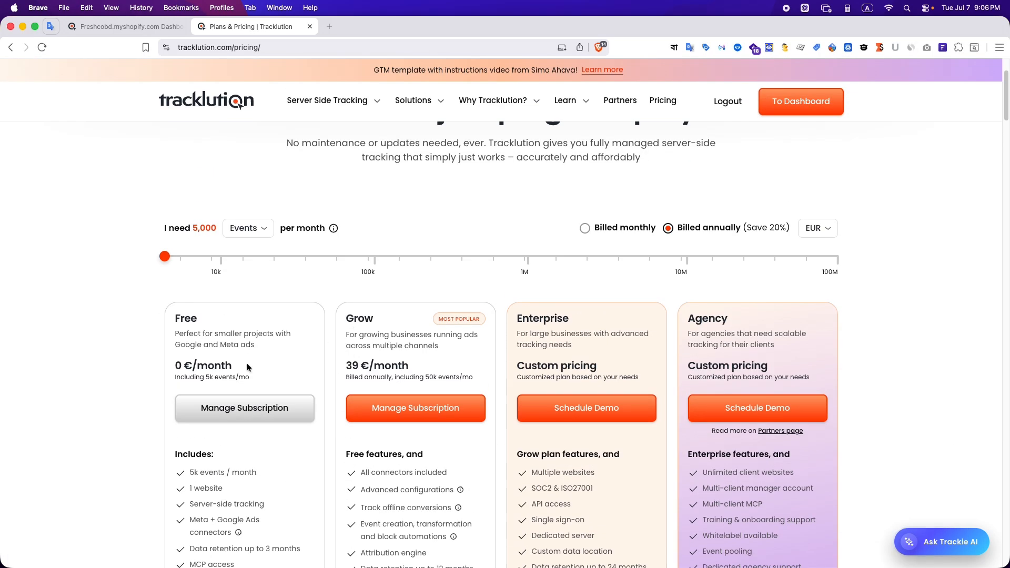
pyautogui.scroll(2, 227, 332)
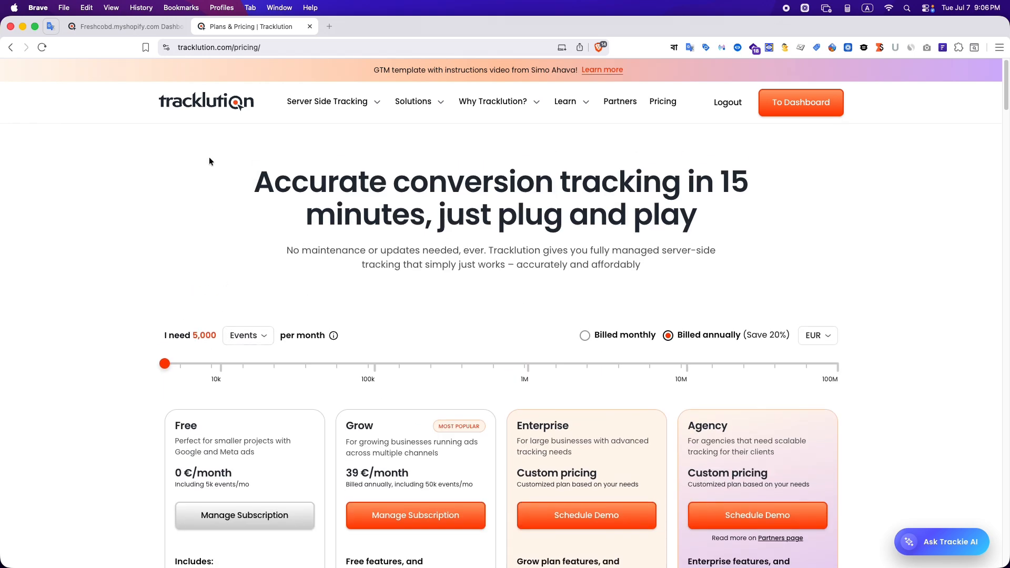
# Open the GTM Template by Simo Ahava installation instructions for Freshcobd.myshopify.com in the Tracklution dashboard and read through the setup steps
pyautogui.click(134, 27)
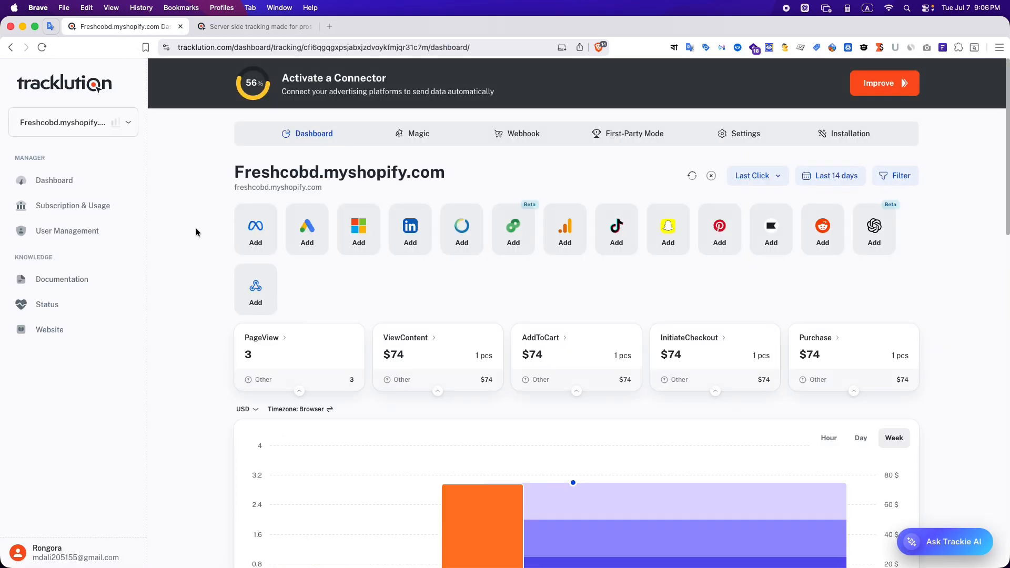
pyautogui.click(855, 133)
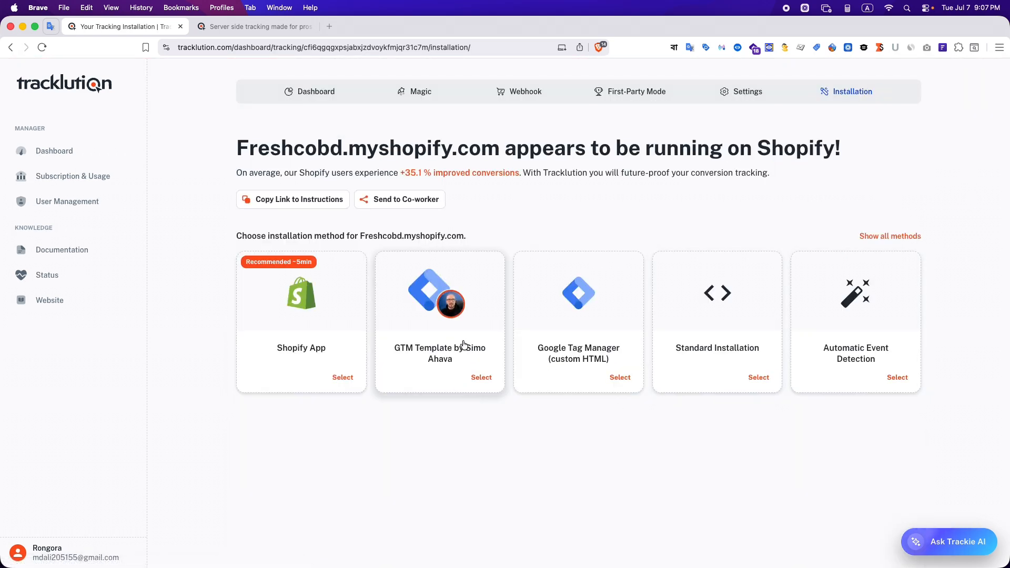
pyautogui.click(447, 334)
pyautogui.scroll(-15, 677, 418)
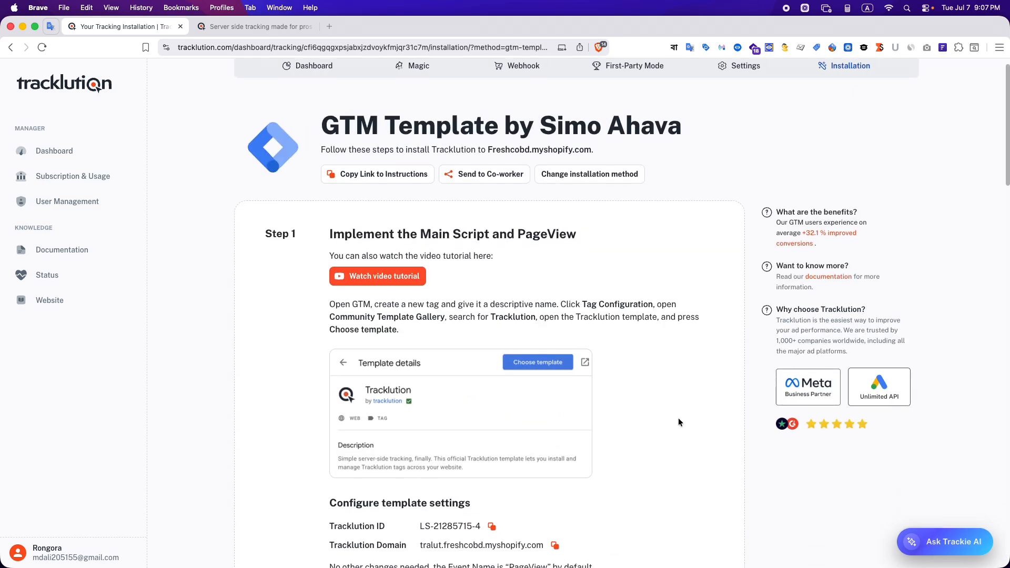
pyautogui.scroll(-6, 665, 406)
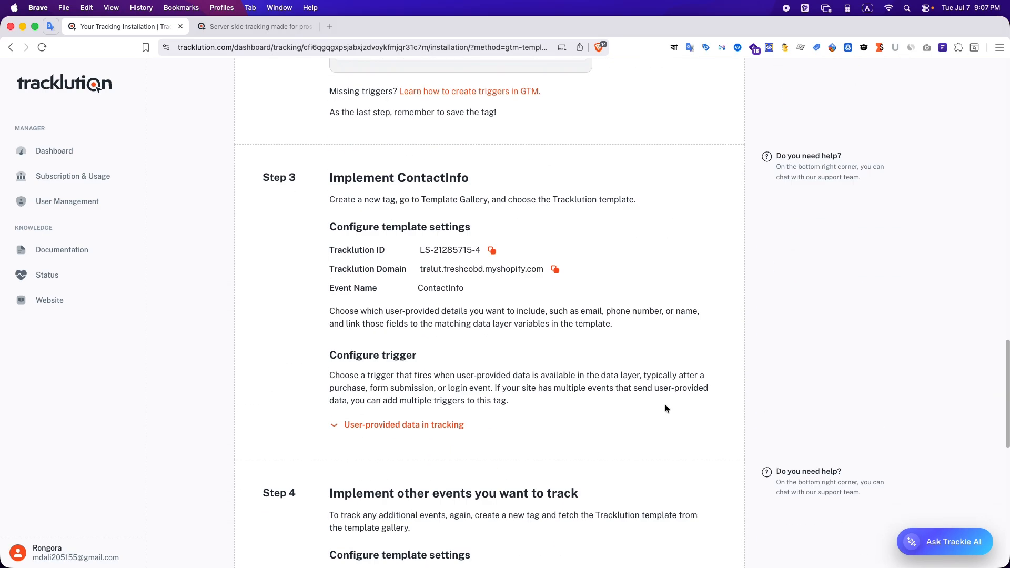
pyautogui.scroll(-10, 662, 424)
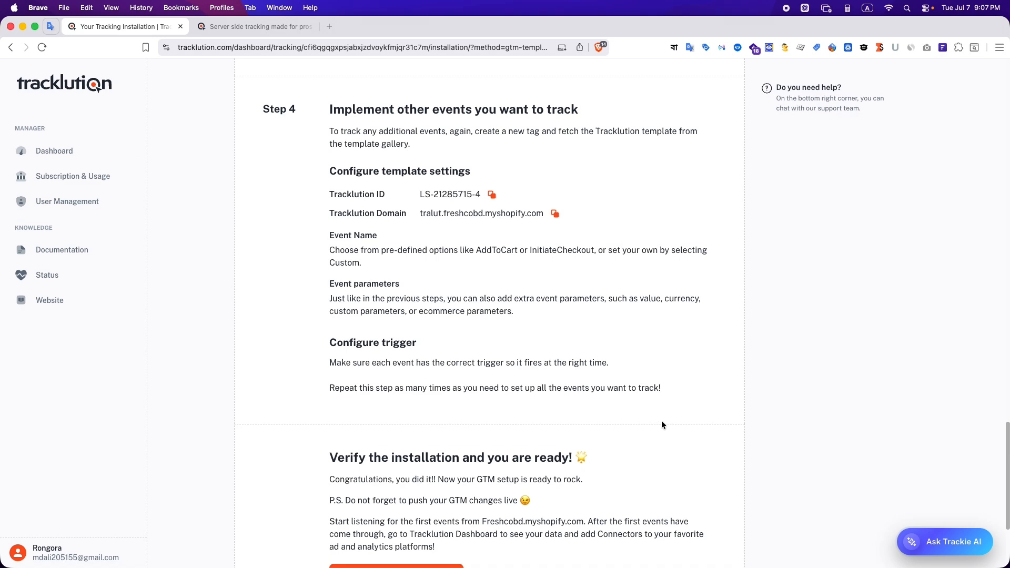
pyautogui.scroll(7, 662, 424)
pyautogui.scroll(7, 662, 424)
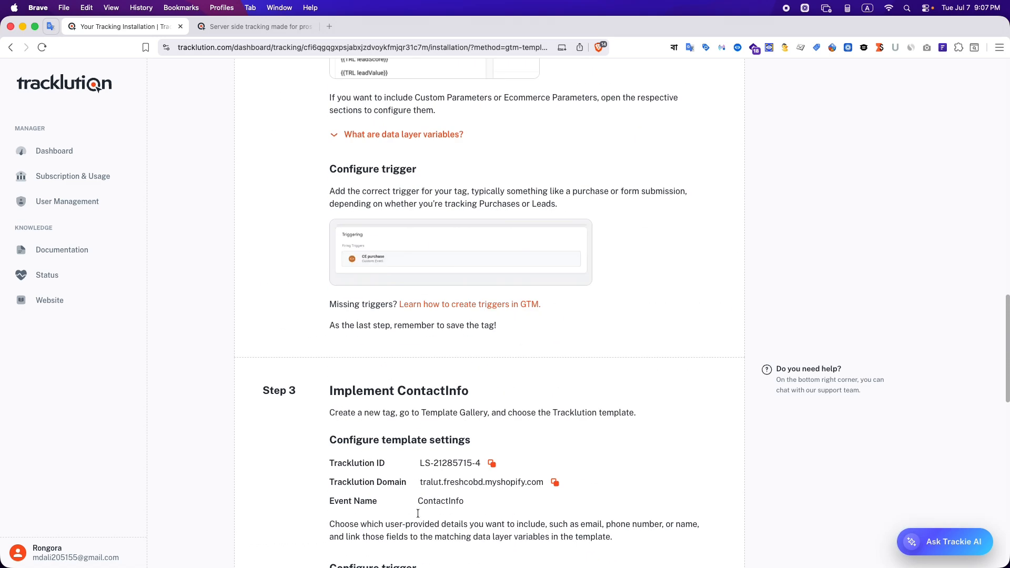
# Switch to Chrome and open the Theme Independent dataLayer pixel in the Freshcobd Shopify store's customer events settings
pyautogui.click(401, 542)
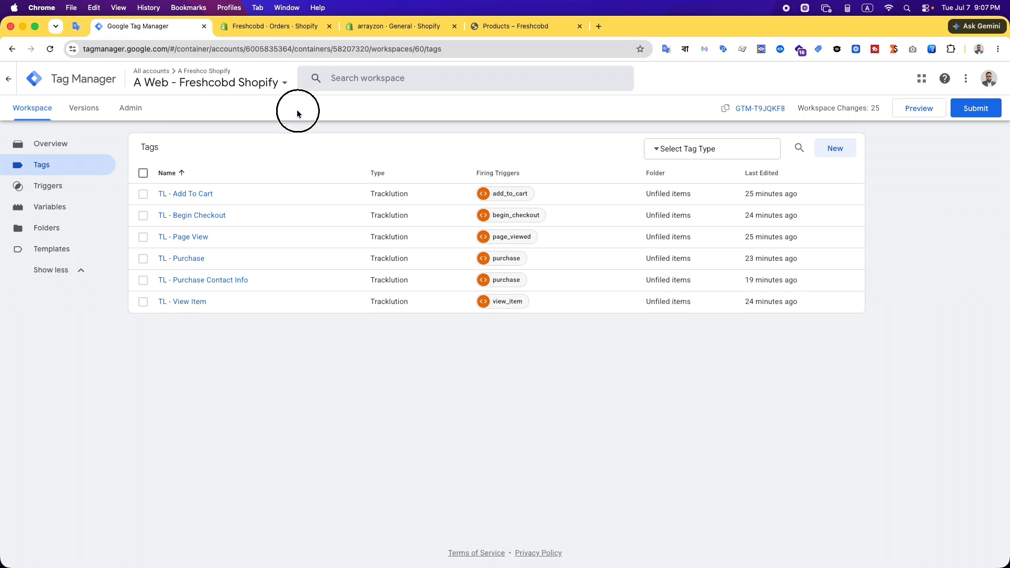
pyautogui.click(262, 26)
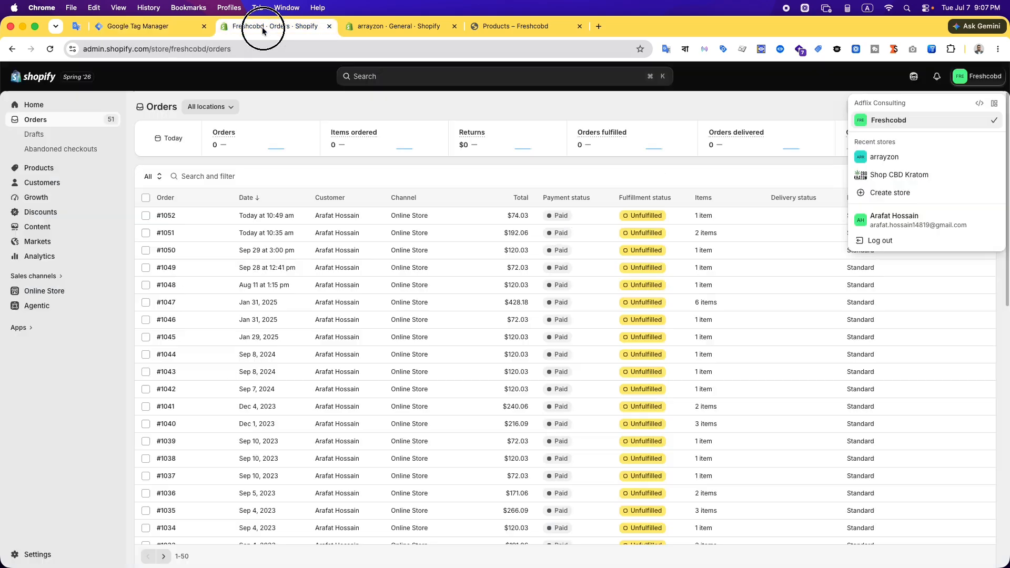
pyautogui.click(379, 26)
pyautogui.click(37, 554)
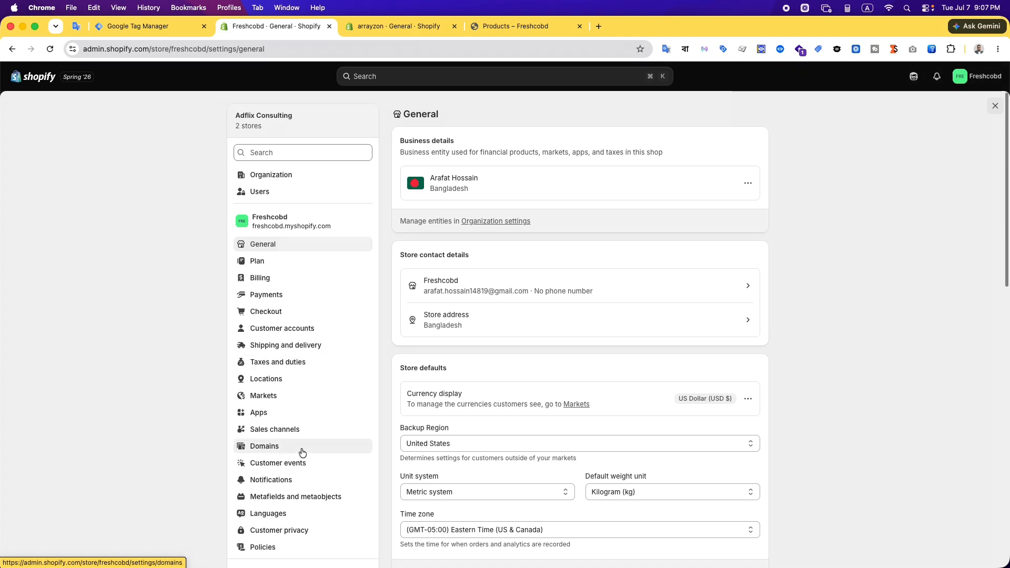
pyautogui.click(298, 470)
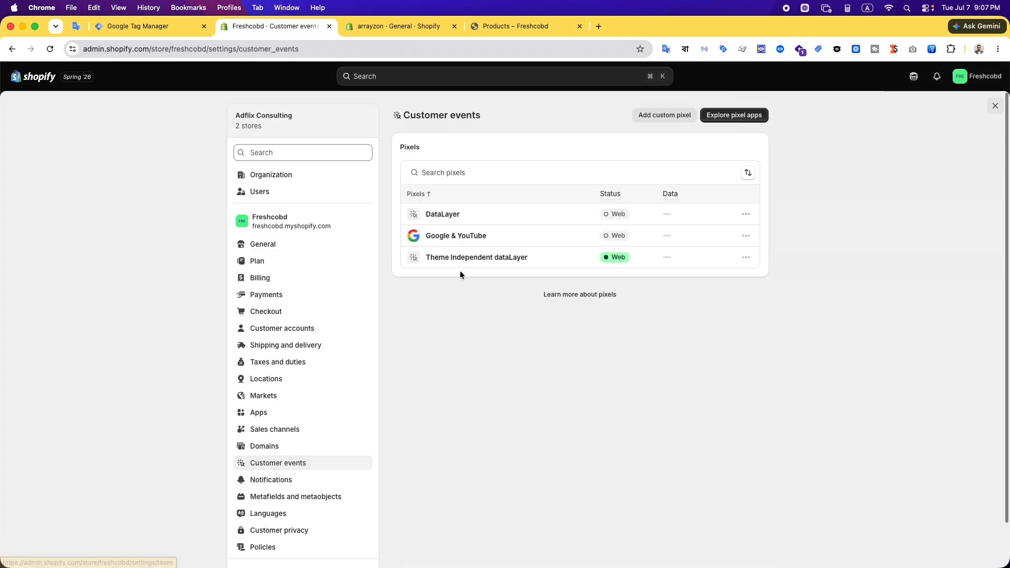
pyautogui.click(472, 258)
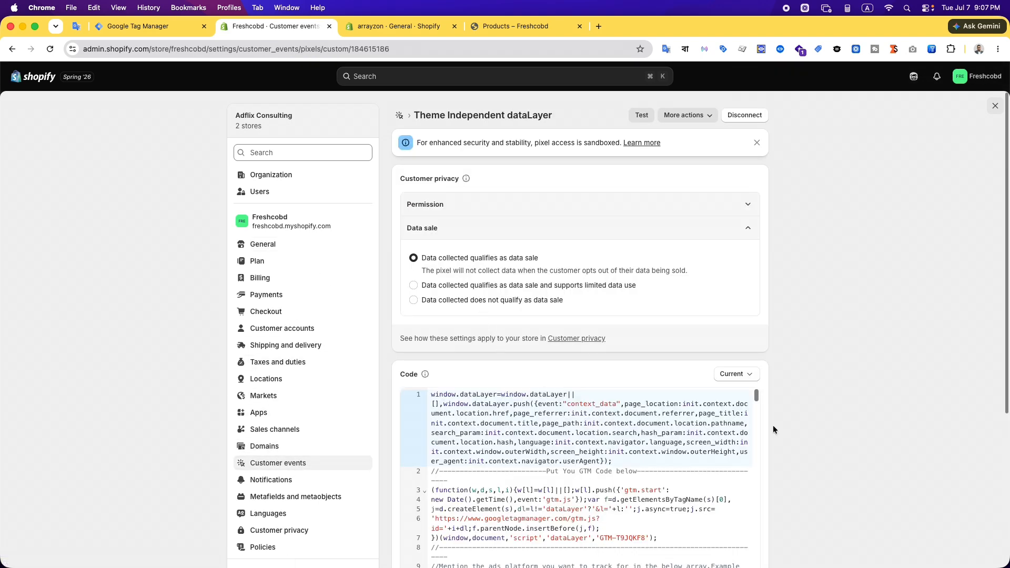
# Examine the pixel's code, including the GTM container snippet, the trackingPlatform array and the event subscriptions
pyautogui.scroll(-1, 763, 424)
pyautogui.scroll(-10, 736, 418)
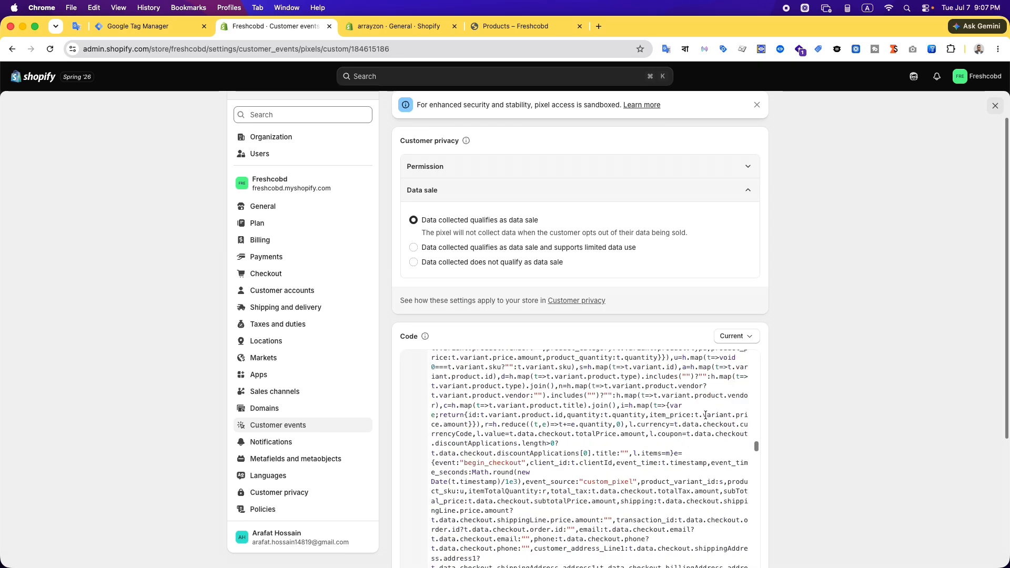
pyautogui.scroll(10, 706, 416)
pyautogui.scroll(-5, 792, 422)
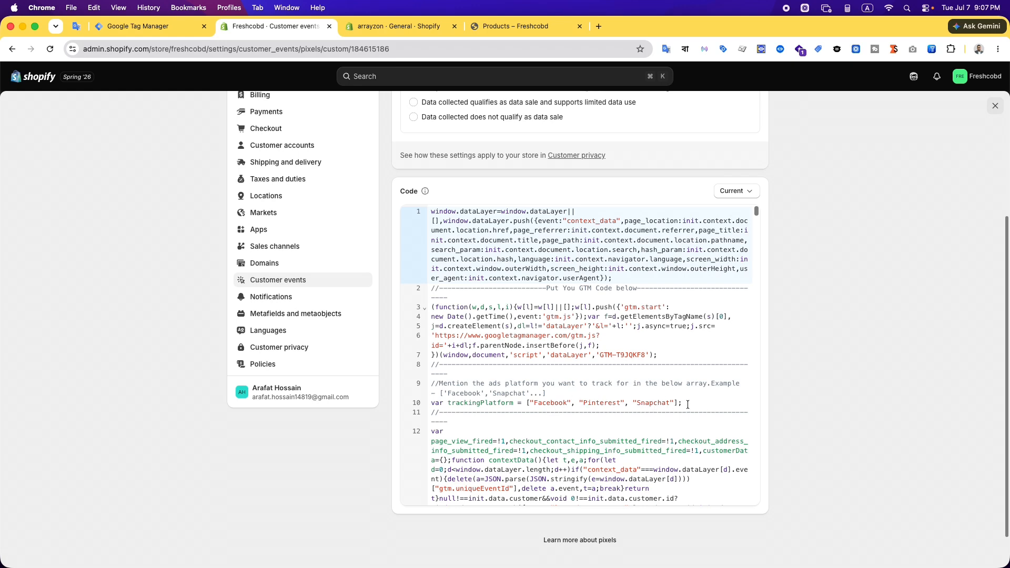
pyautogui.scroll(-6, 660, 405)
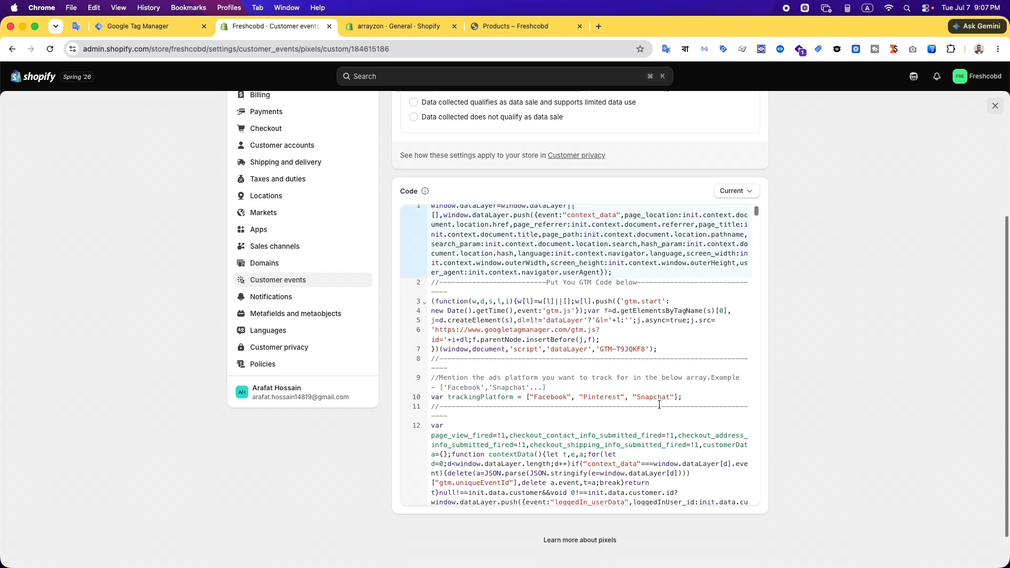
pyautogui.scroll(-12, 659, 405)
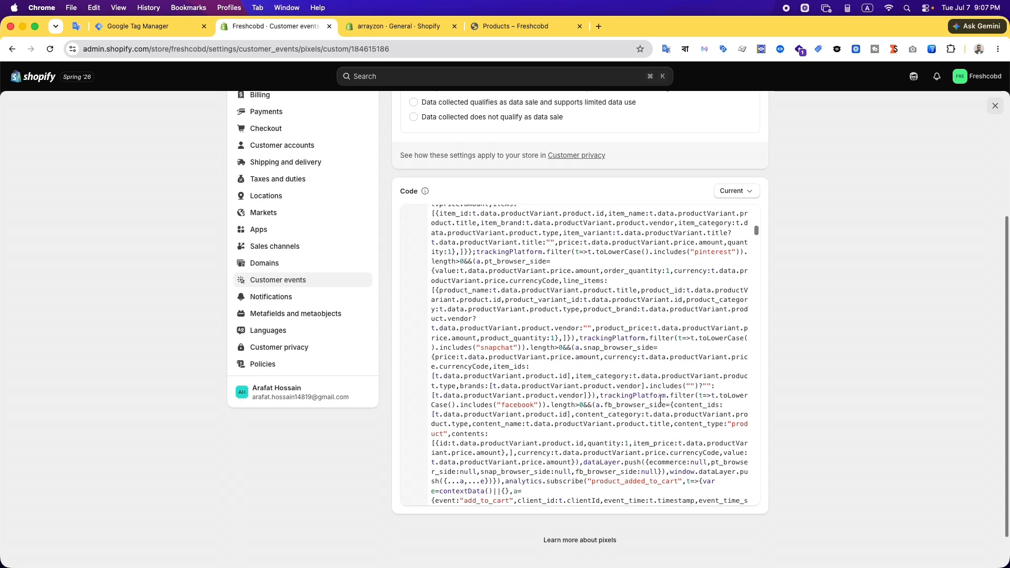
pyautogui.scroll(10, 661, 401)
pyautogui.scroll(9, 661, 400)
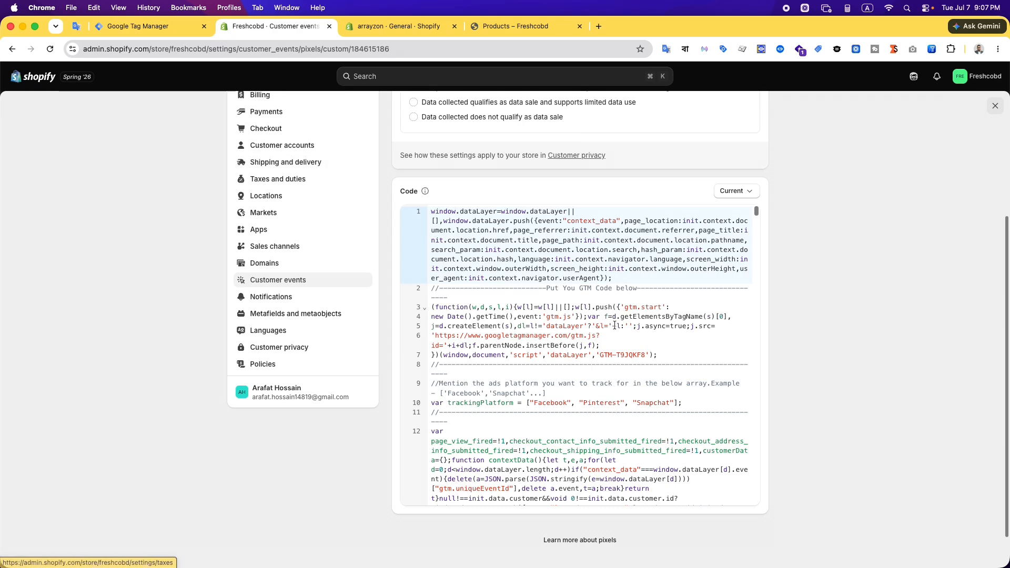
pyautogui.moveTo(660, 356); pyautogui.dragTo(453, 311)
pyautogui.click(527, 325)
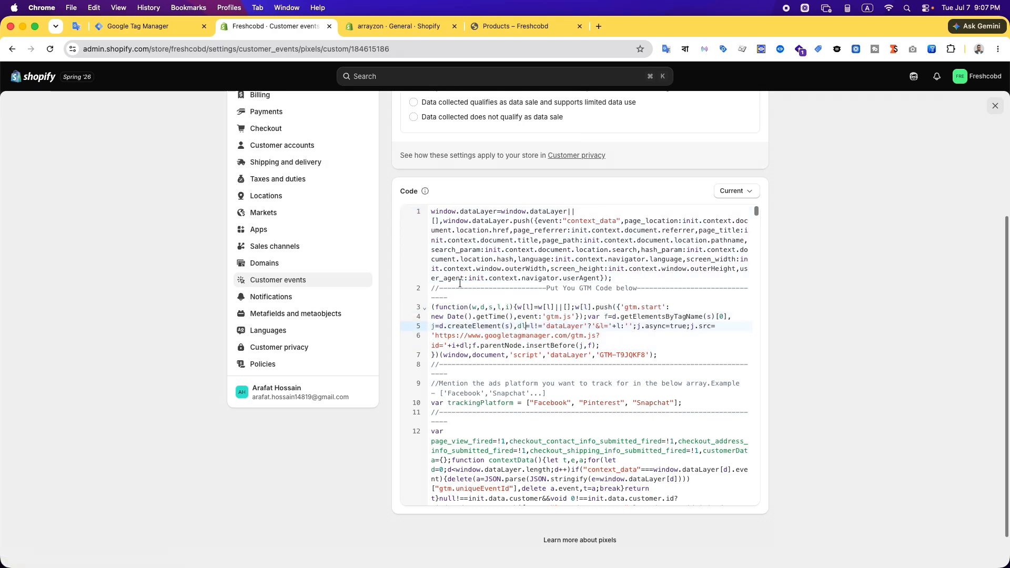
# Open the TL - Page View tag in Google Tag Manager and compare its Tracklution ID and domain with Tracklution's installation instructions
pyautogui.click(160, 26)
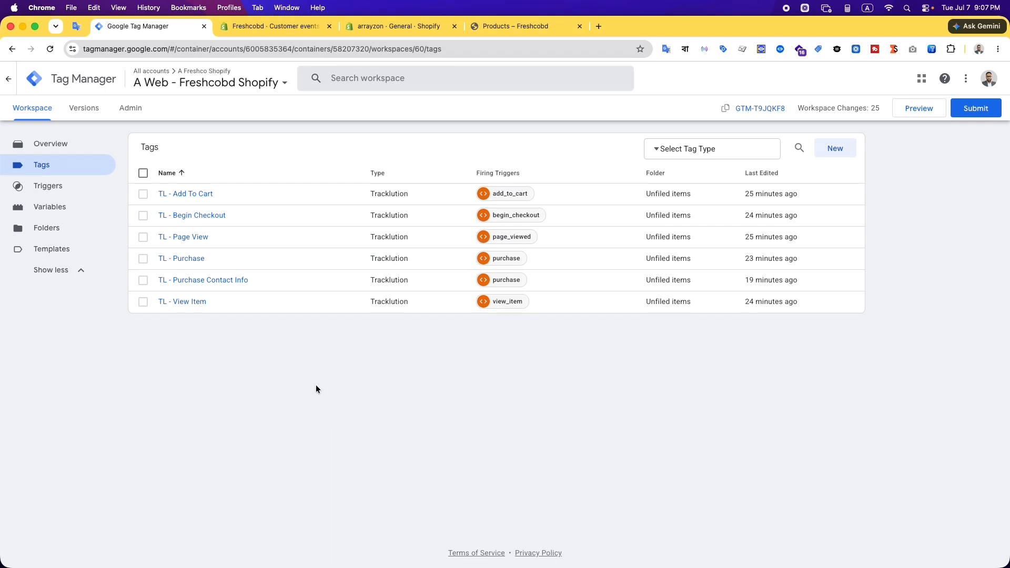
pyautogui.click(190, 238)
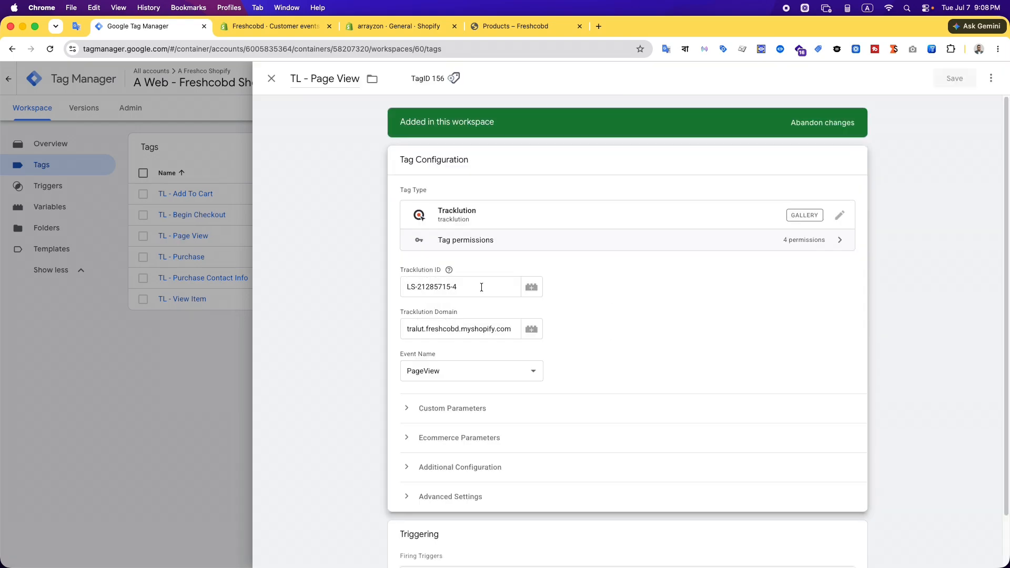
pyautogui.click(375, 545)
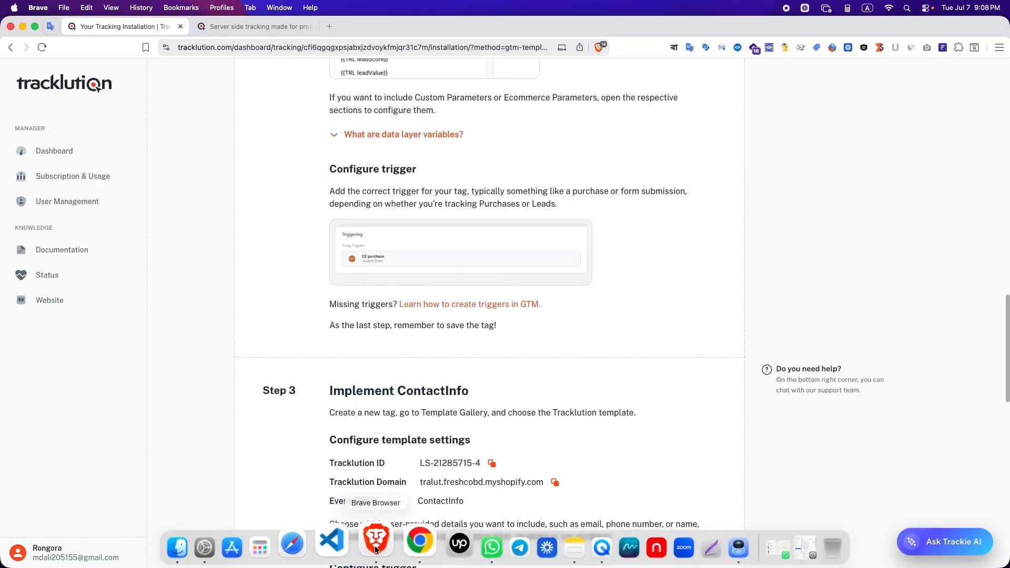
pyautogui.scroll(20, 591, 376)
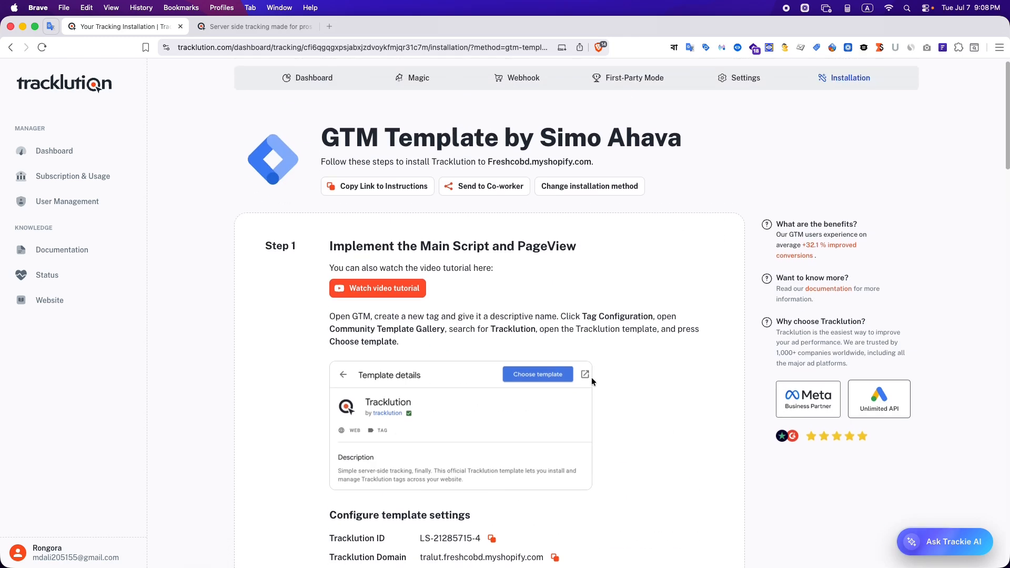
pyautogui.scroll(-2, 553, 410)
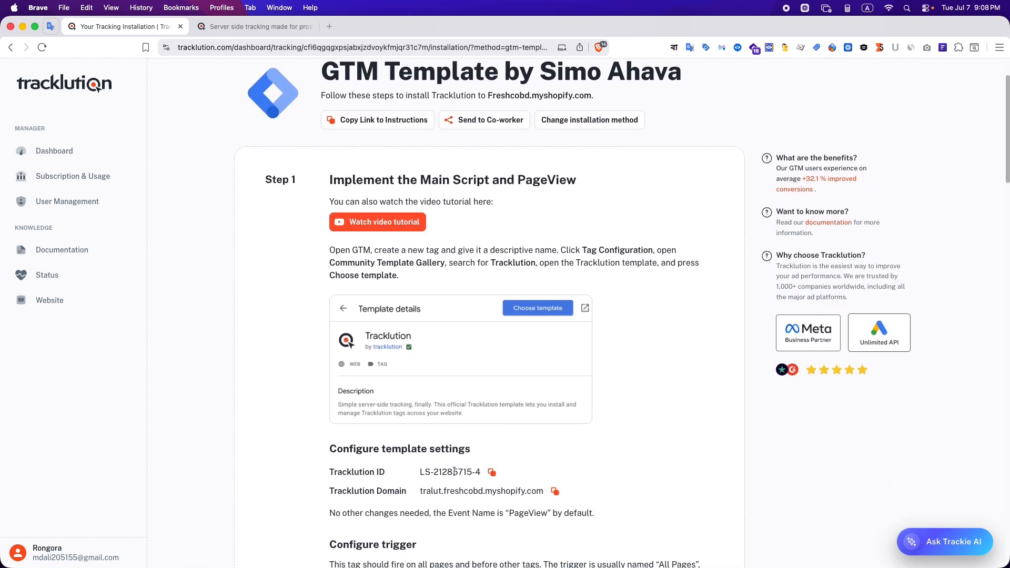
pyautogui.moveTo(414, 494); pyautogui.dragTo(464, 493)
pyautogui.scroll(-2, 463, 497)
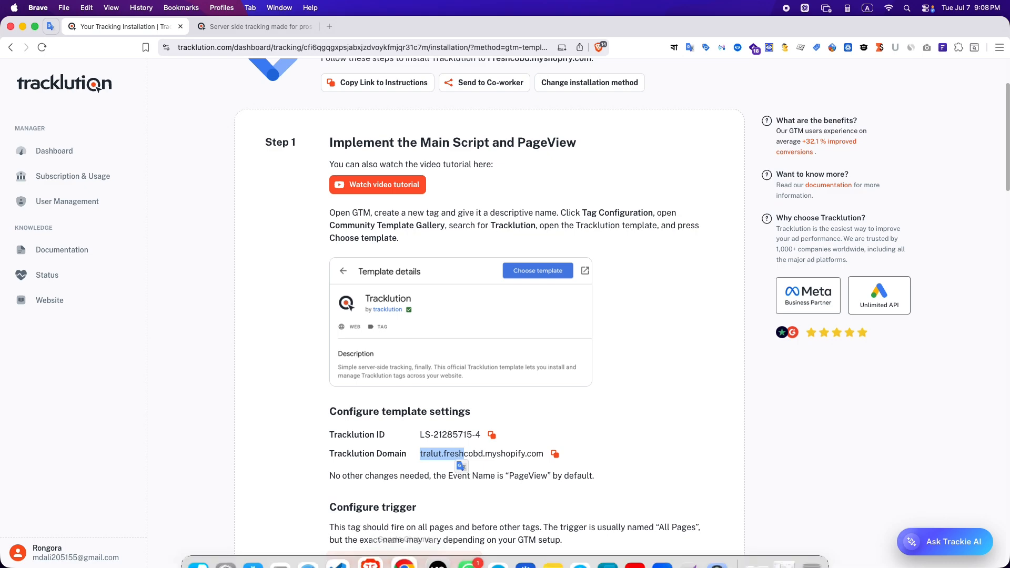
pyautogui.click(409, 548)
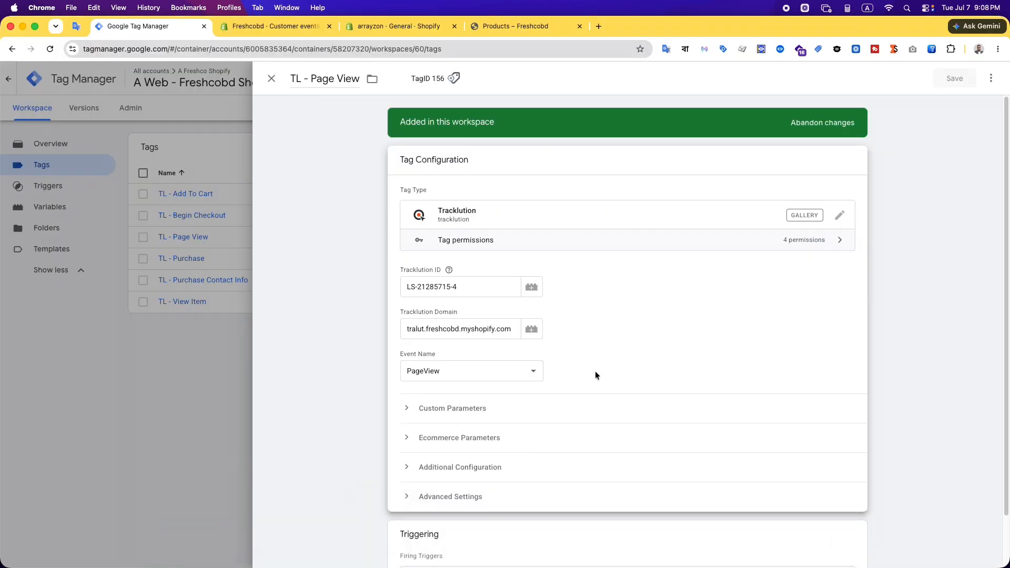
# Inspect the Page View tag's event name options and its custom and ecommerce parameters, and close the tag
pyautogui.scroll(-1, 595, 371)
pyautogui.click(528, 342)
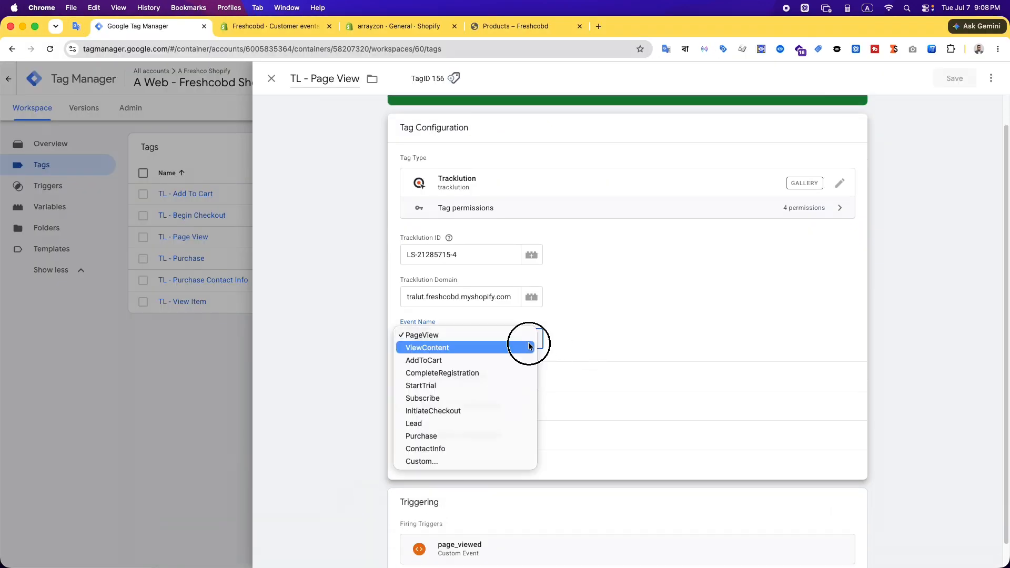
pyautogui.click(422, 335)
pyautogui.scroll(-1, 334, 427)
pyautogui.click(410, 350)
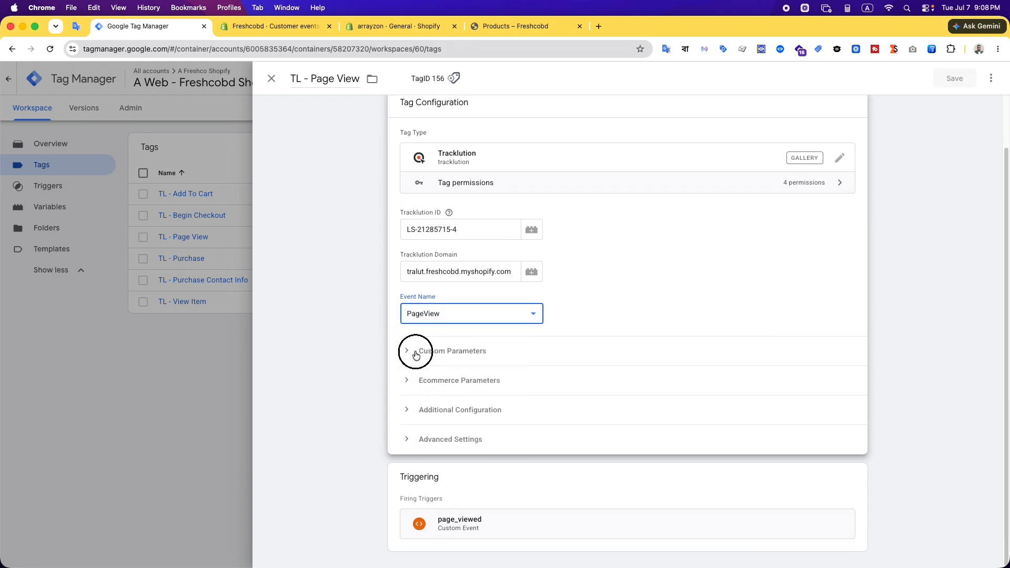
pyautogui.click(442, 350)
pyautogui.click(422, 379)
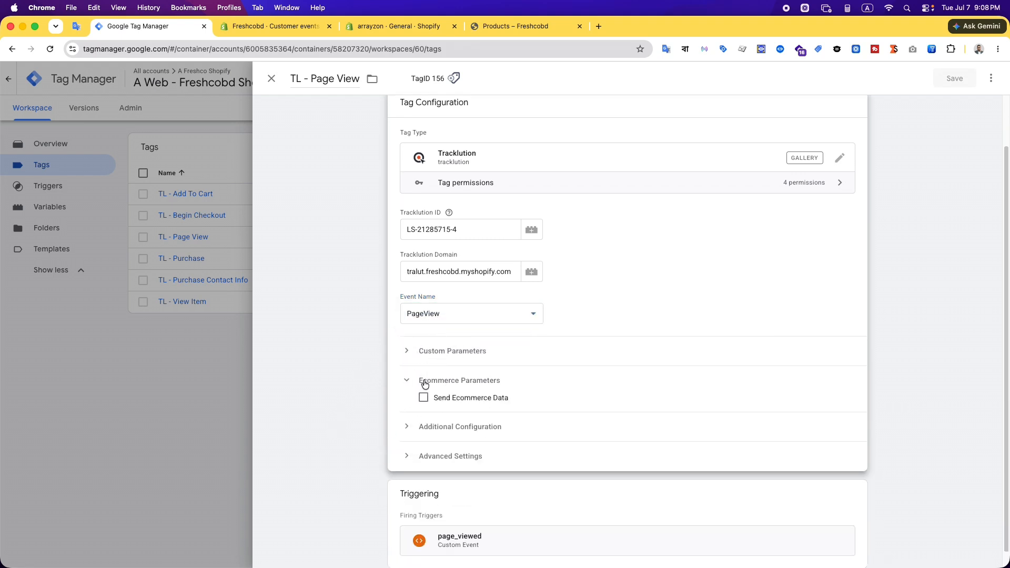
pyautogui.click(422, 379)
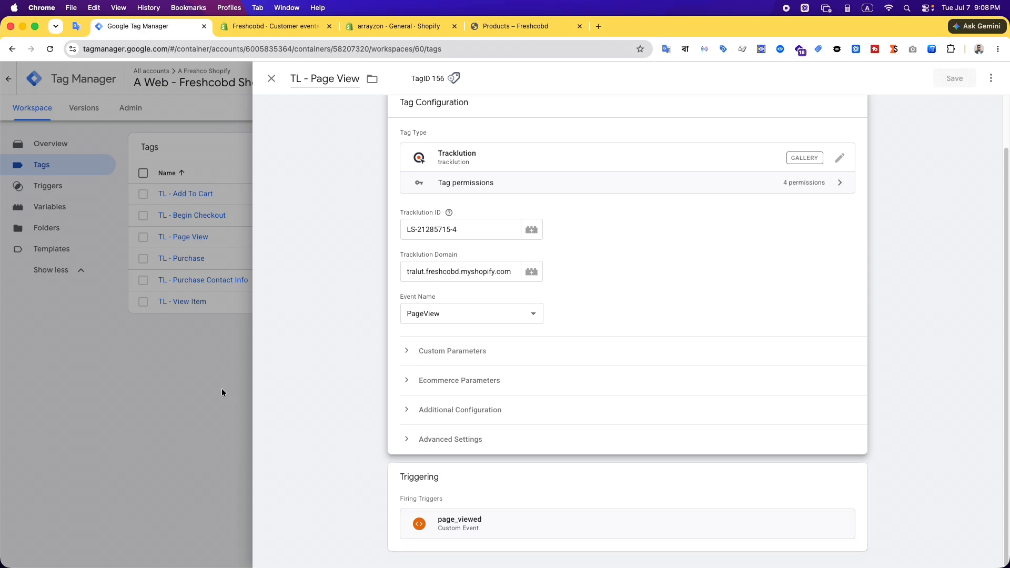
pyautogui.click(197, 387)
pyautogui.click(241, 392)
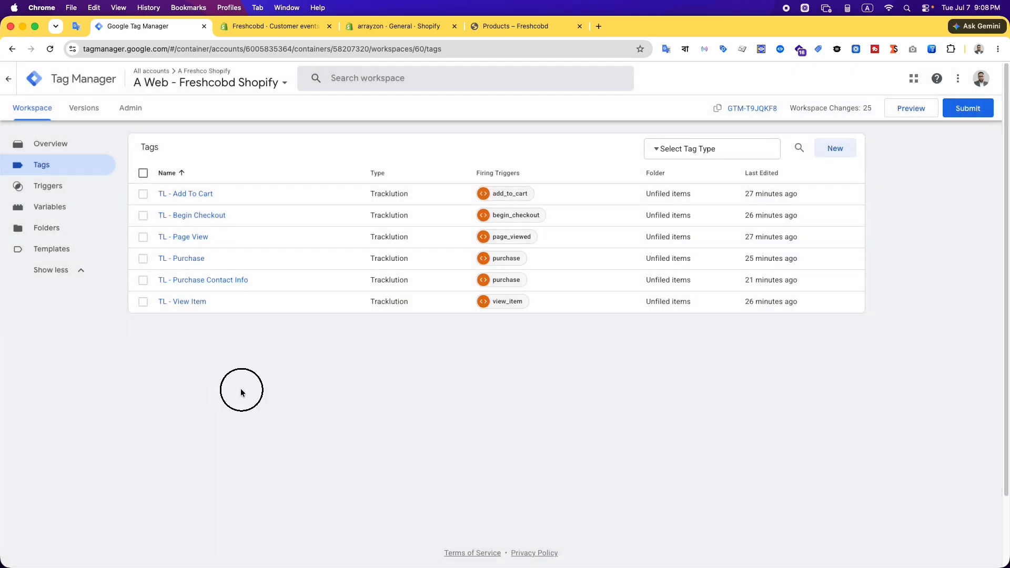
# Open the TL - View Item tag for editing and check its event name options, event value and event currency
pyautogui.click(184, 304)
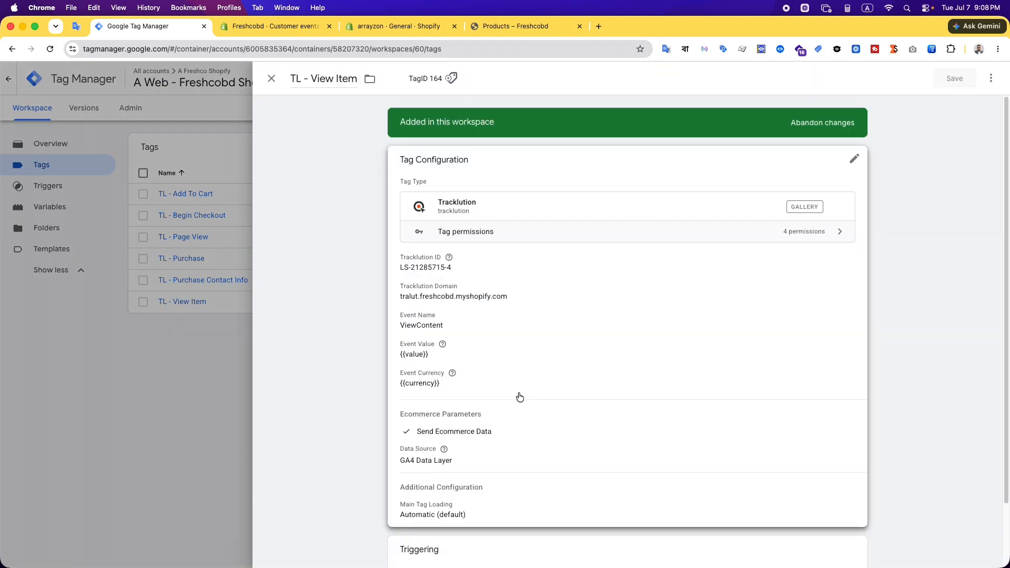
pyautogui.click(621, 303)
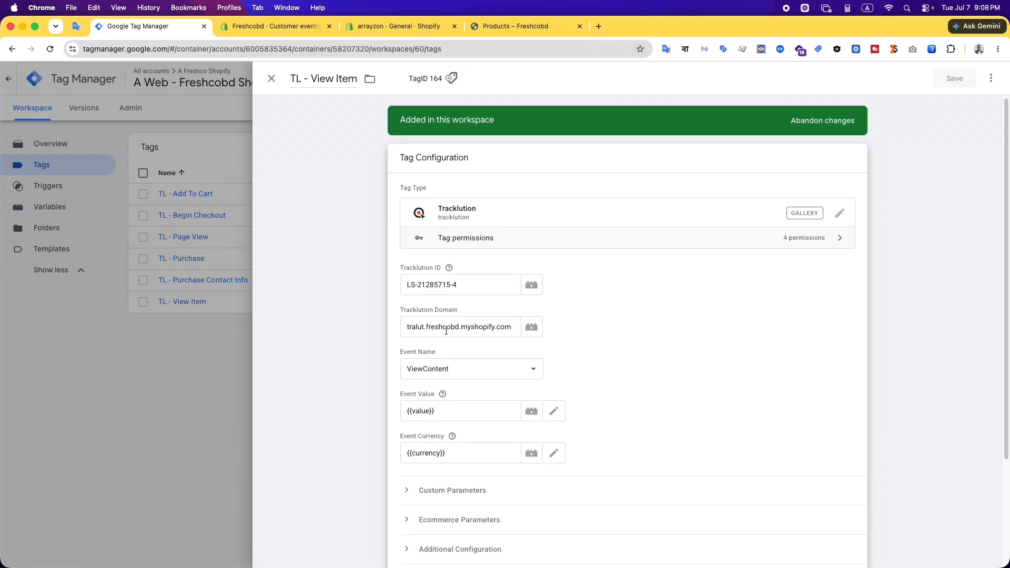
pyautogui.scroll(-1, 652, 352)
pyautogui.click(533, 339)
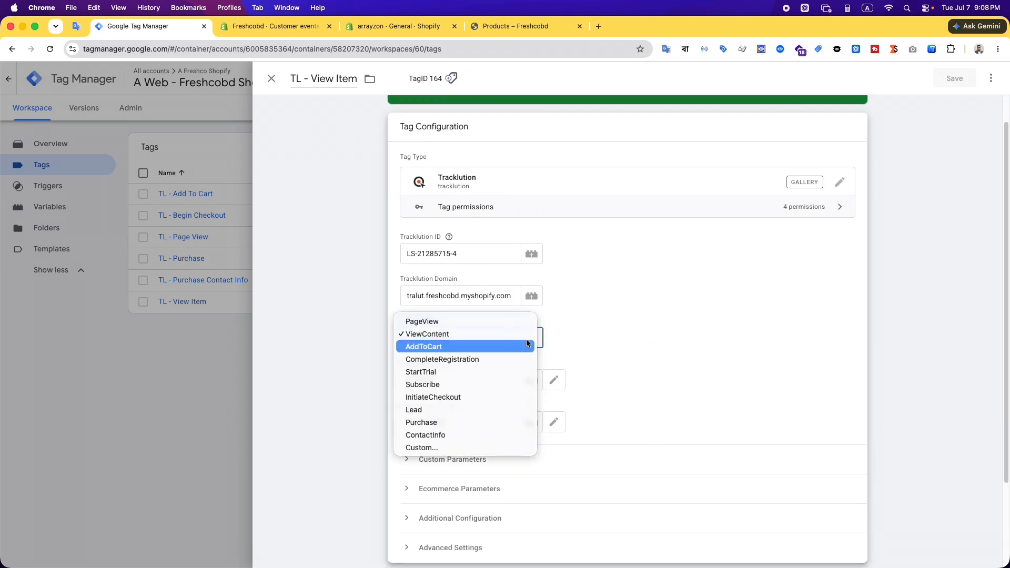
pyautogui.click(505, 334)
pyautogui.scroll(-1, 647, 359)
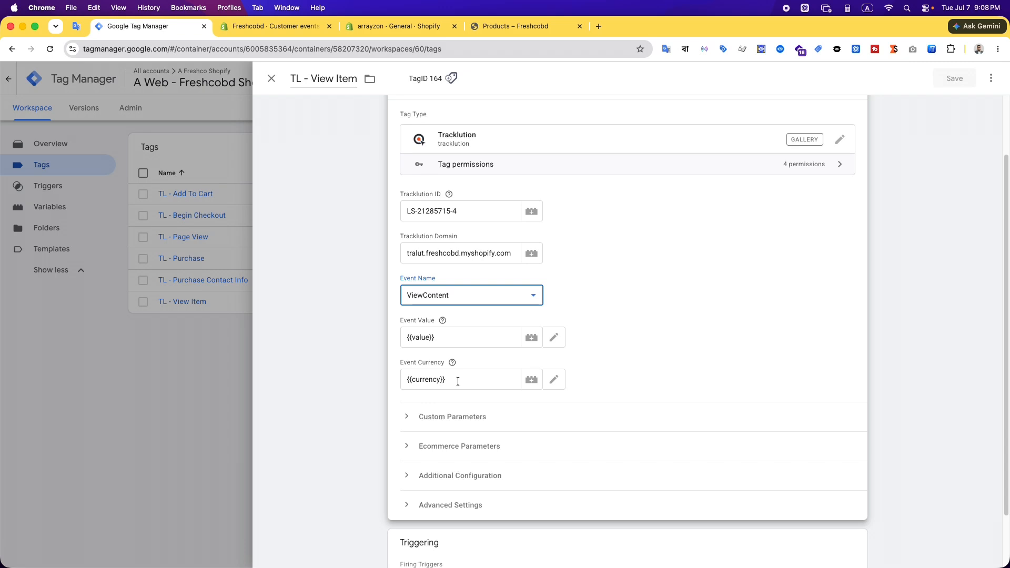
pyautogui.click(450, 360)
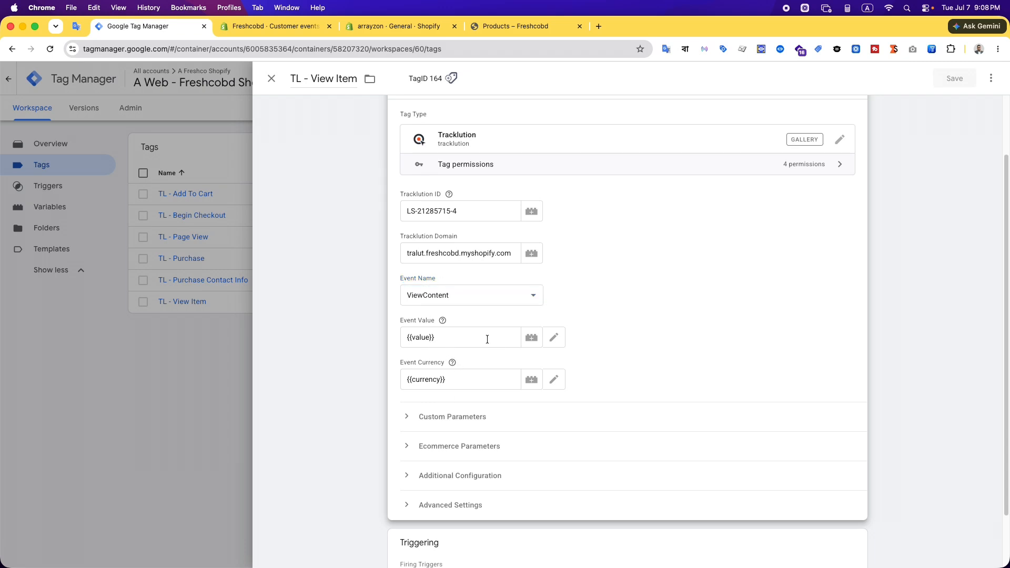
# Inspect the View Item tag's custom parameters and its ecommerce parameters, including the data source options
pyautogui.scroll(-2, 668, 339)
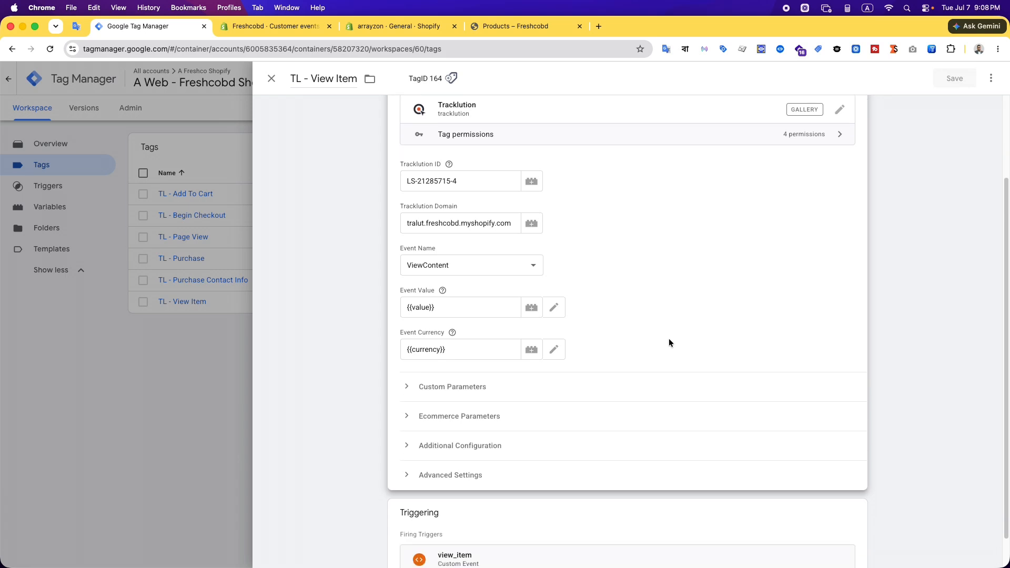
pyautogui.click(462, 382)
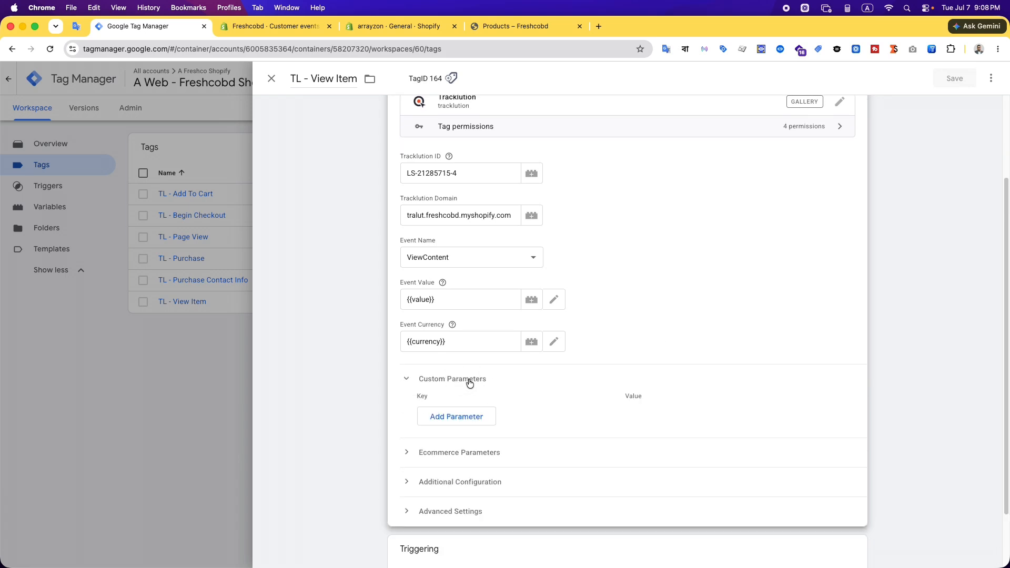
pyautogui.click(445, 384)
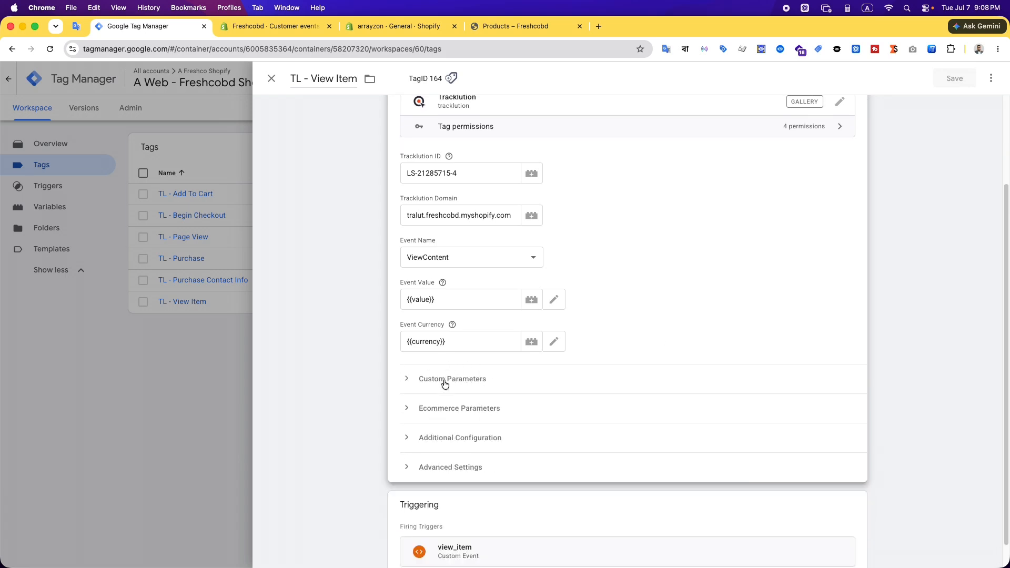
pyautogui.scroll(-1, 524, 398)
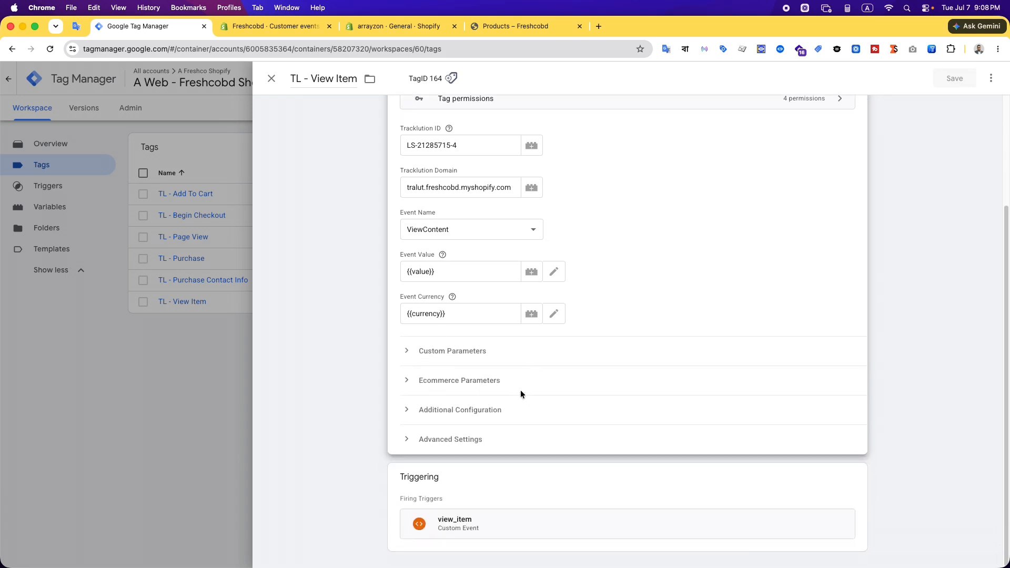
pyautogui.click(435, 385)
pyautogui.scroll(-1, 367, 399)
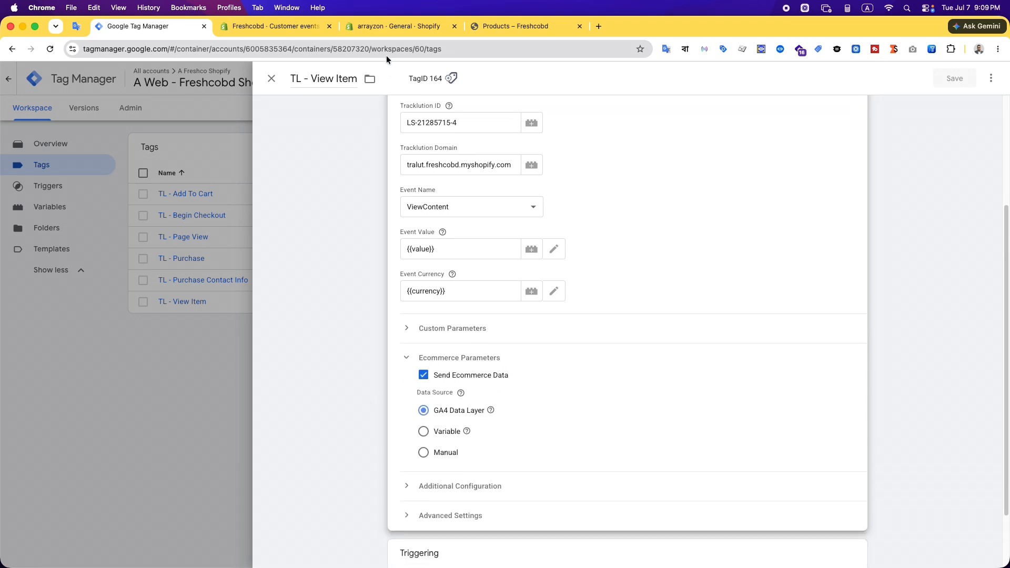
# Check the view_item event's ecommerce data in the Shopify pixel code and return to the View Item tag in Google Tag Manager
pyautogui.click(385, 23)
pyautogui.click(289, 28)
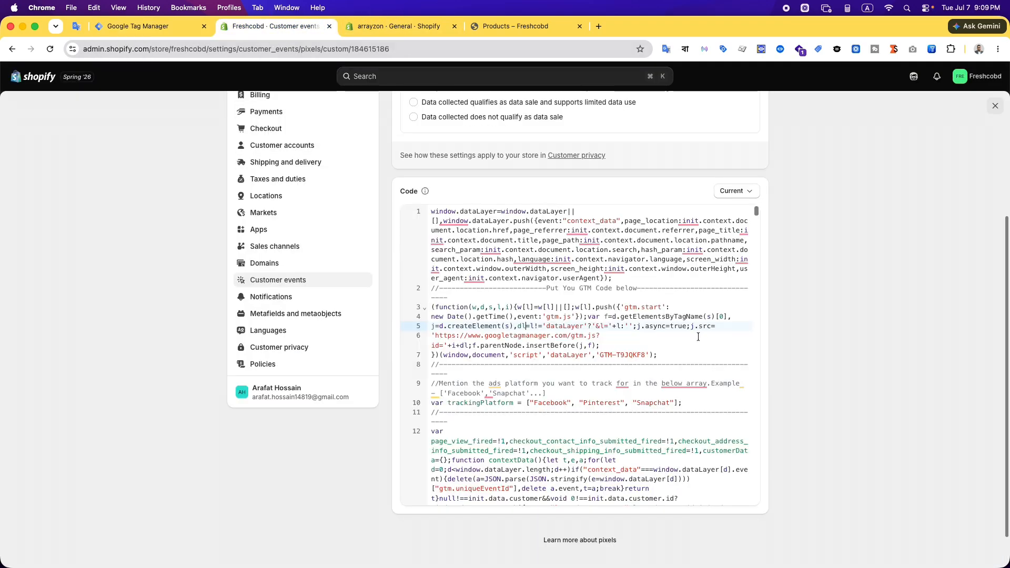
pyautogui.scroll(-6, 698, 337)
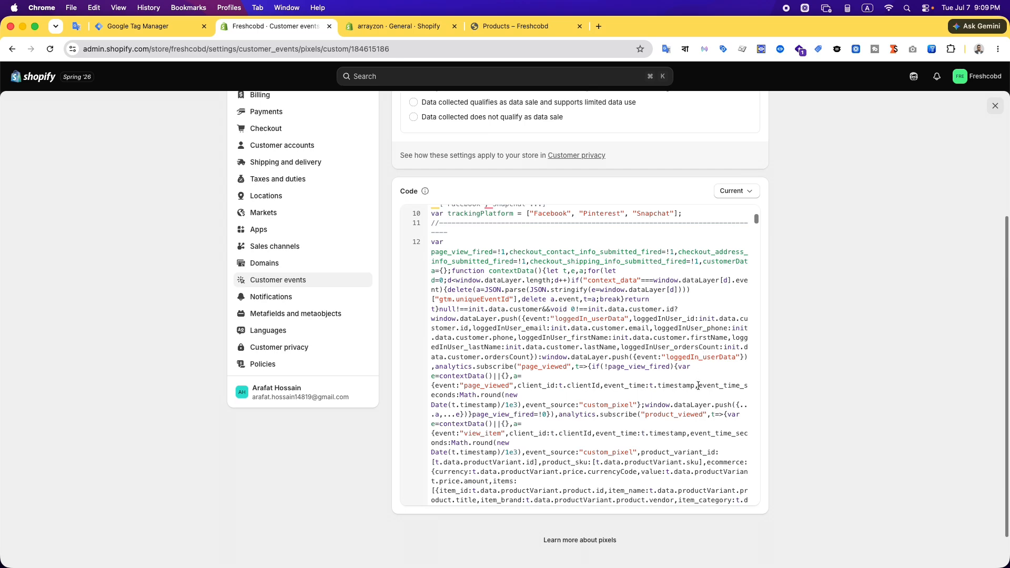
pyautogui.scroll(5, 698, 387)
pyautogui.click(140, 27)
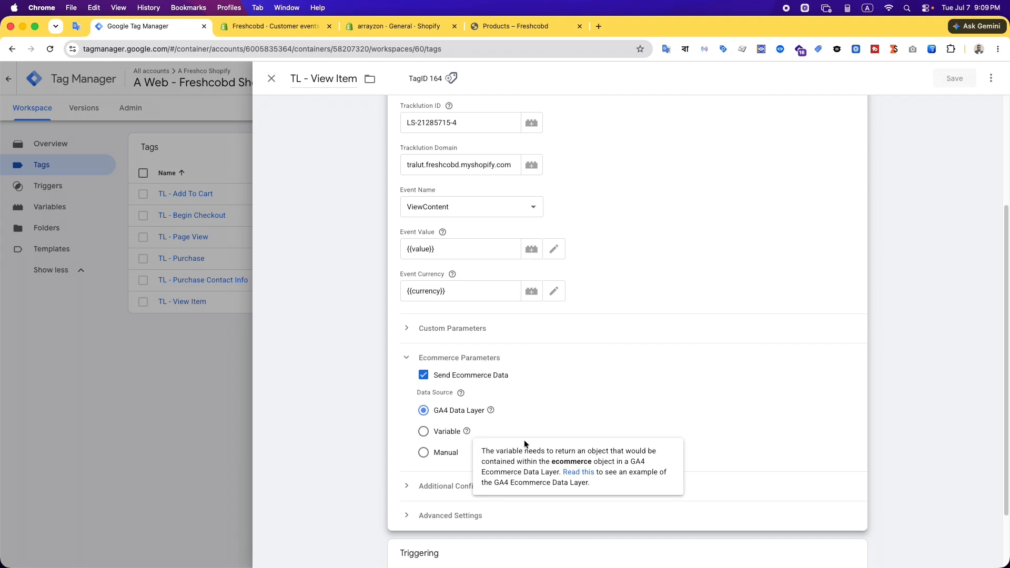
# Try the Manual ecommerce data source on the View Item tag, look through its fields, and switch back to GA4 Data Layer
pyautogui.click(423, 454)
pyautogui.scroll(-2, 569, 448)
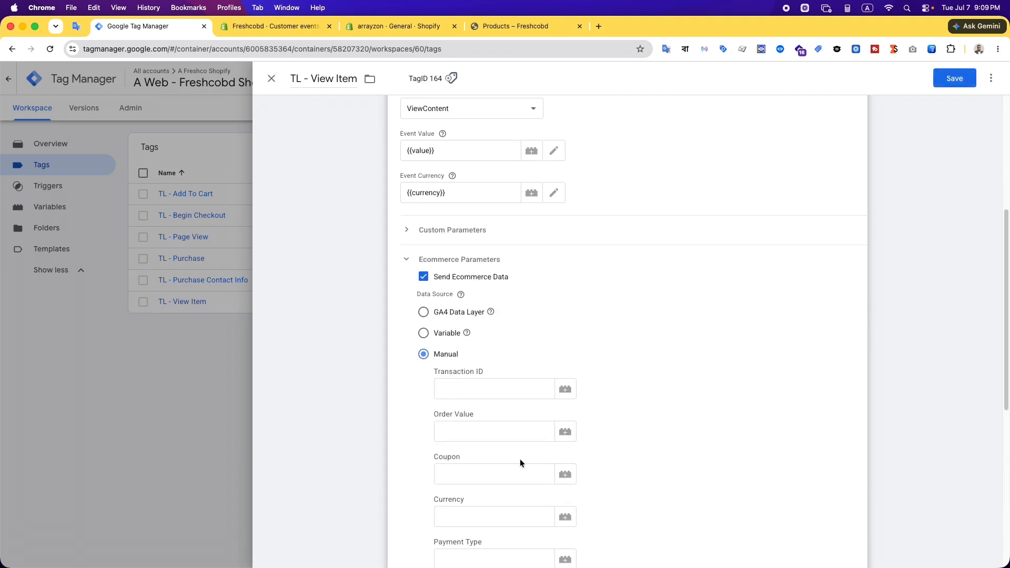
pyautogui.scroll(-2, 520, 461)
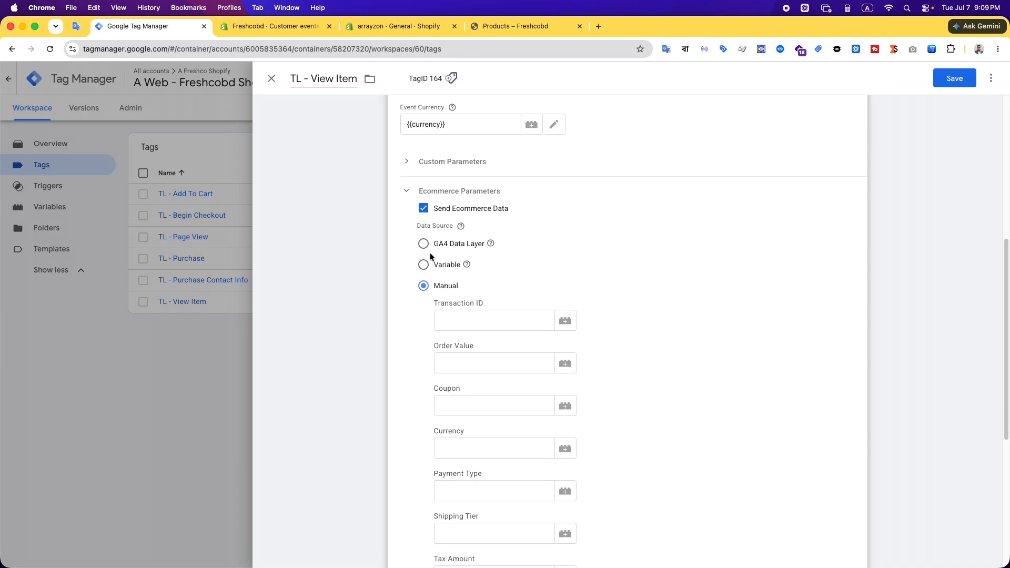
pyautogui.click(428, 247)
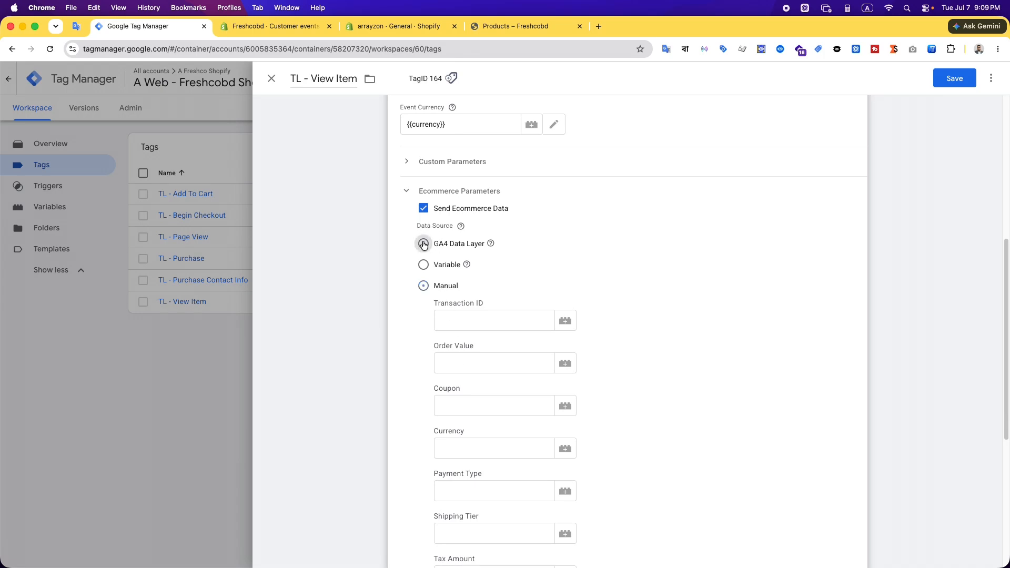
# Save the TL - View Item tag with ecommerce data sent from the GA4 Data Layer
pyautogui.click(289, 25)
pyautogui.hotkey('ctrl', 'shift', 'Tab')
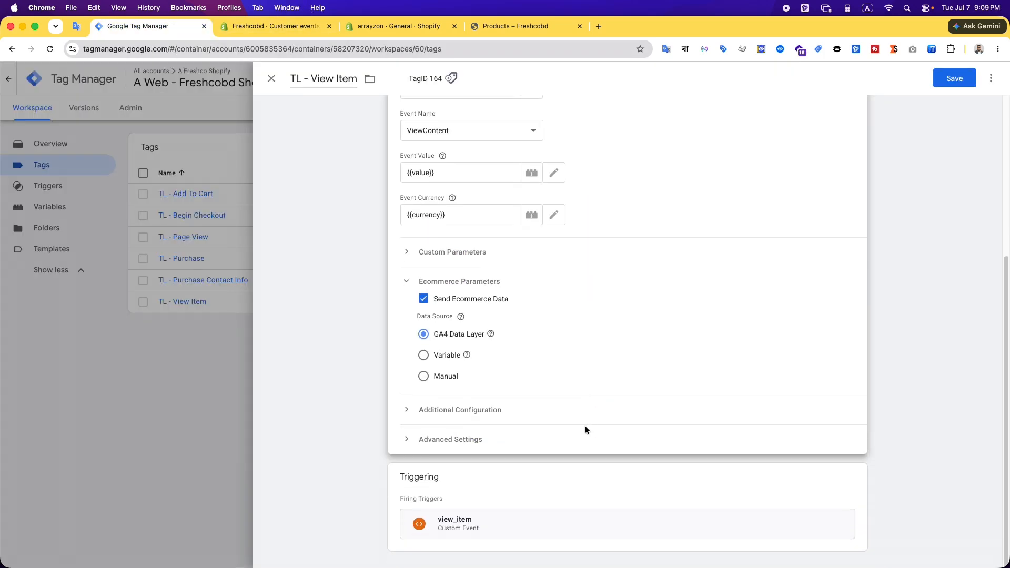
pyautogui.scroll(5, 583, 444)
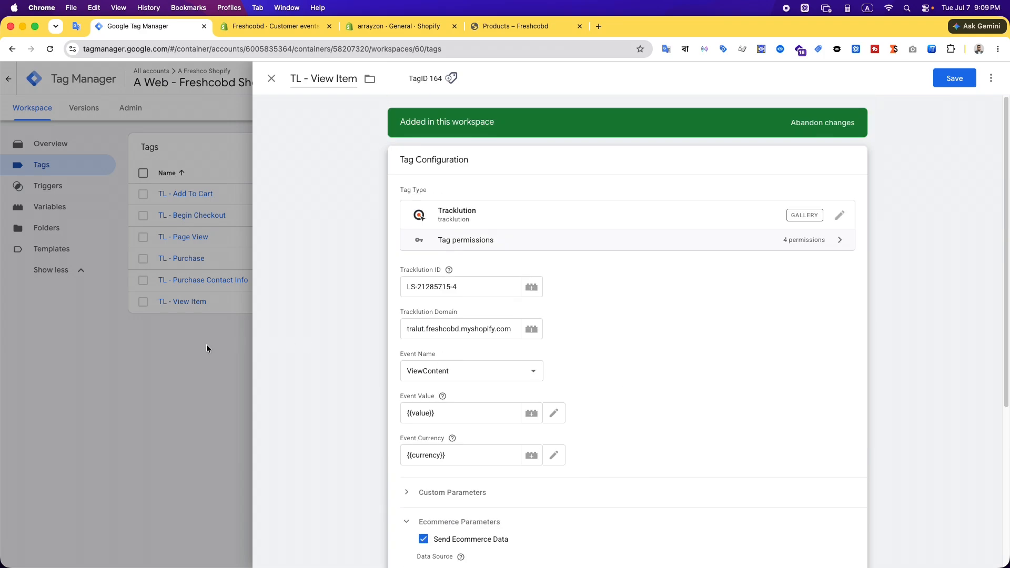
pyautogui.click(166, 400)
pyautogui.click(531, 213)
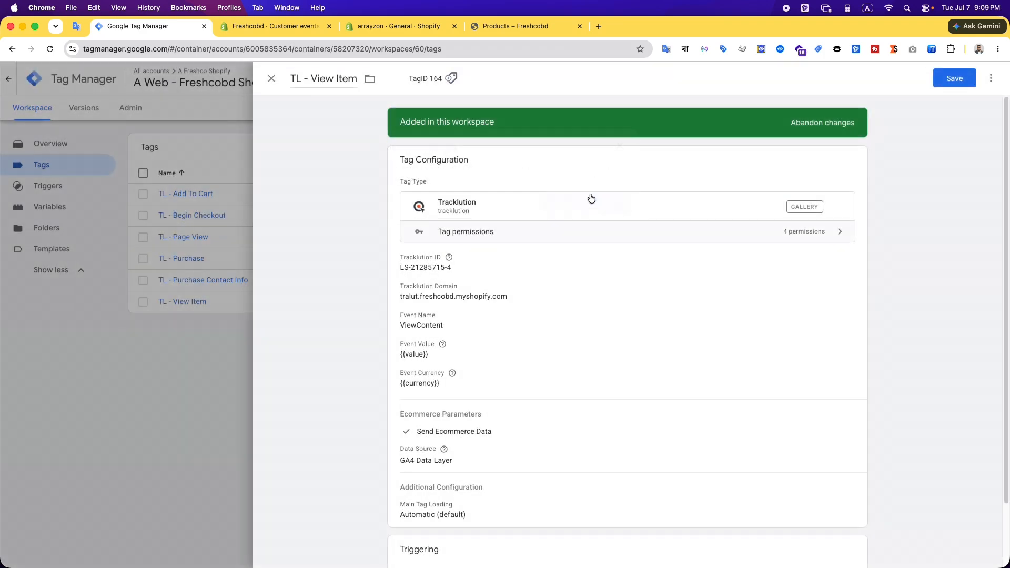
pyautogui.click(947, 78)
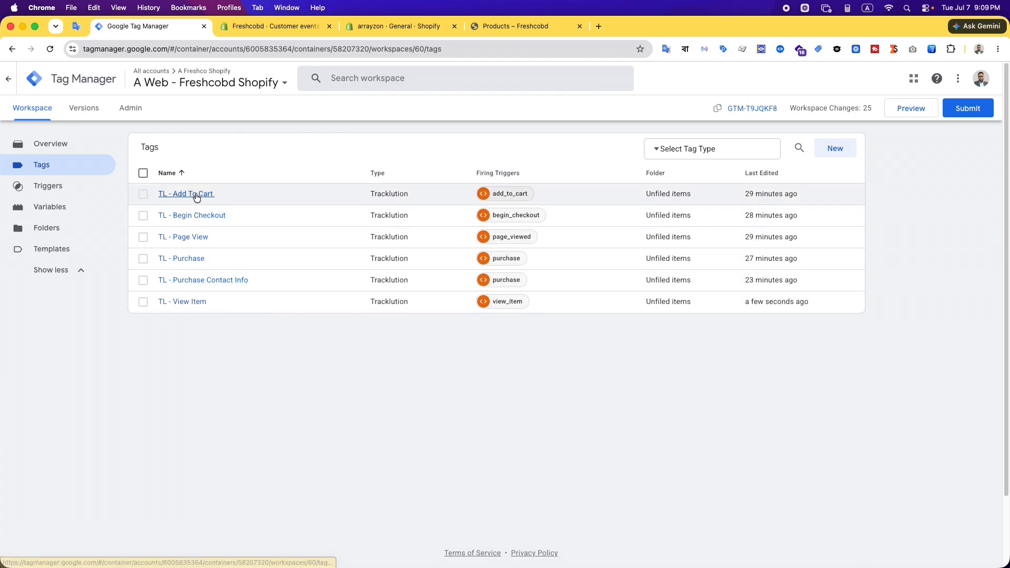
# Open the TL - Add To Cart tag, review its event settings and ecommerce parameters, and close it
pyautogui.click(196, 194)
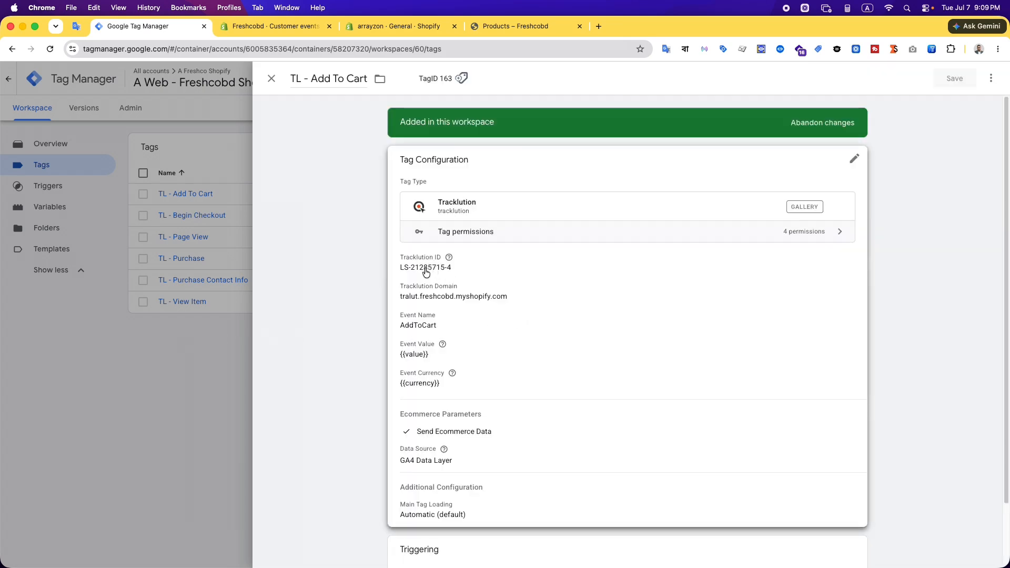
pyautogui.click(622, 318)
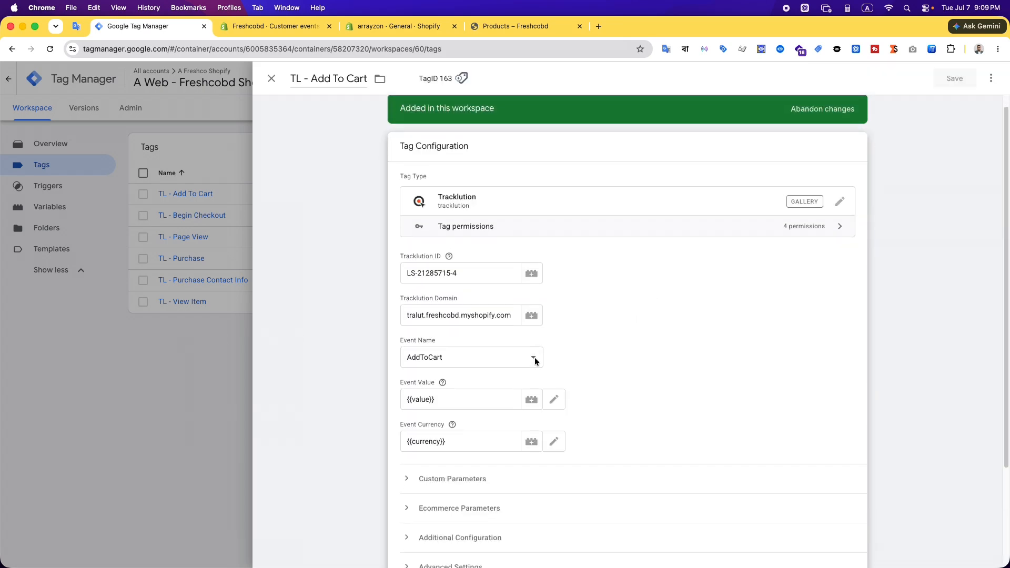
pyautogui.scroll(-3, 484, 348)
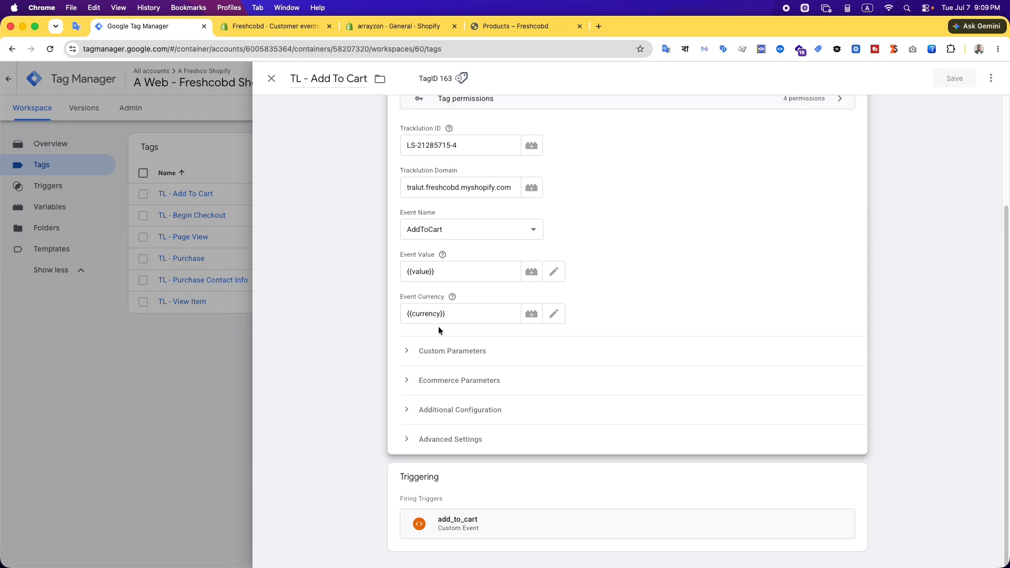
pyautogui.click(440, 381)
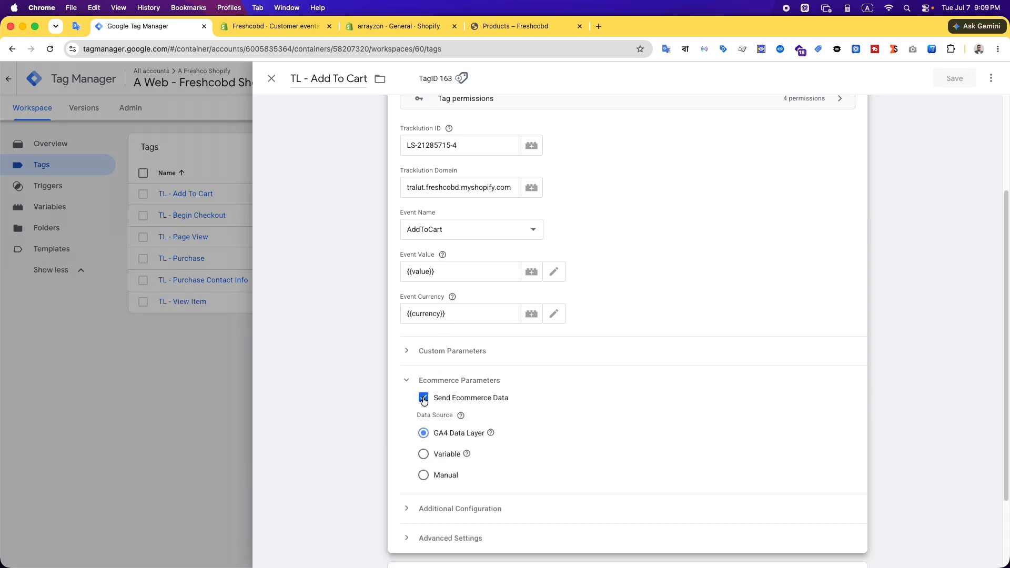
pyautogui.click(445, 381)
pyautogui.click(176, 388)
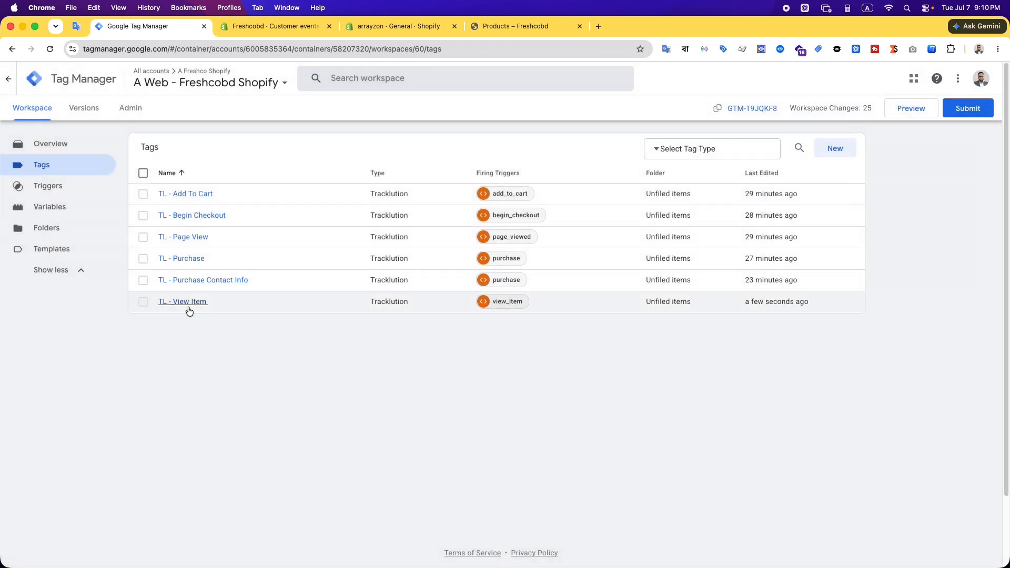
# Review the event names, values and ecommerce settings of the TL - Begin Checkout and TL - Purchase tags, closing each one
pyautogui.click(187, 259)
pyautogui.click(131, 346)
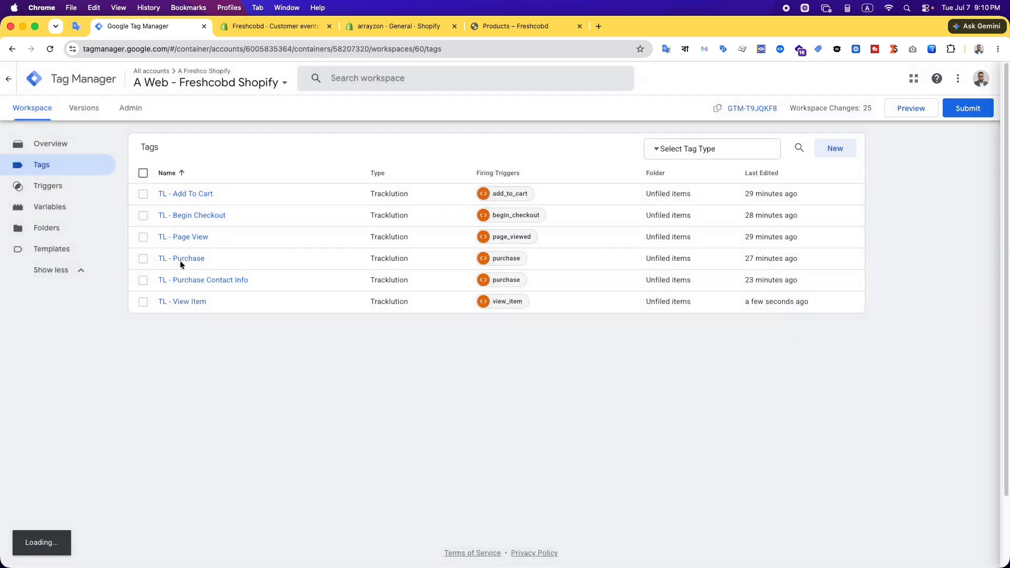
pyautogui.click(199, 217)
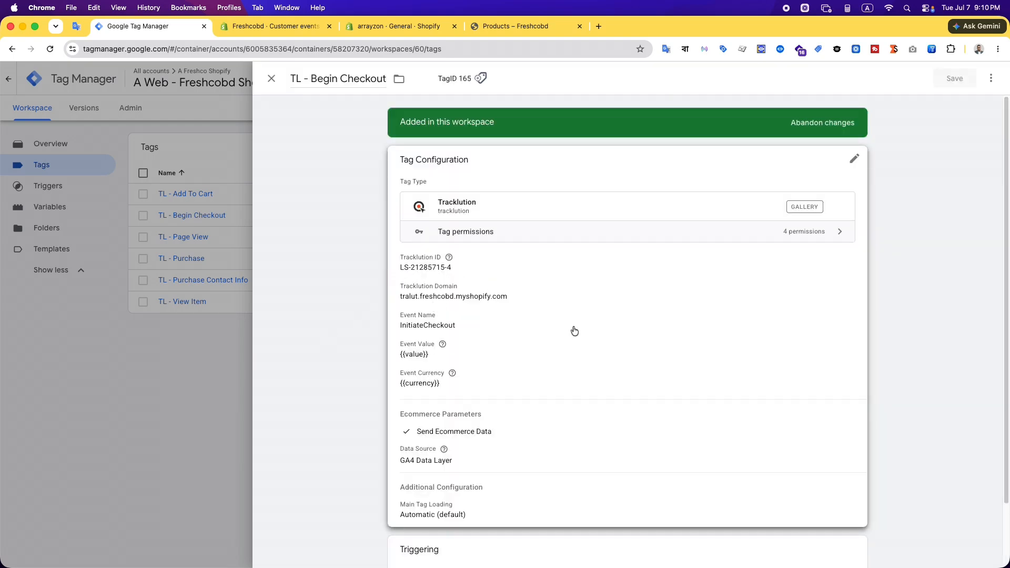
pyautogui.click(178, 412)
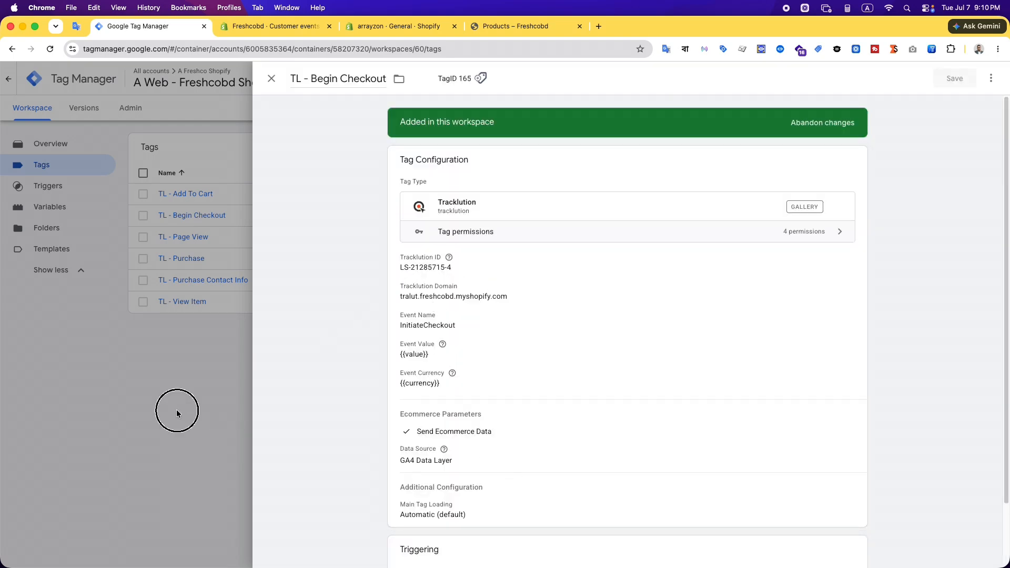
pyautogui.click(190, 262)
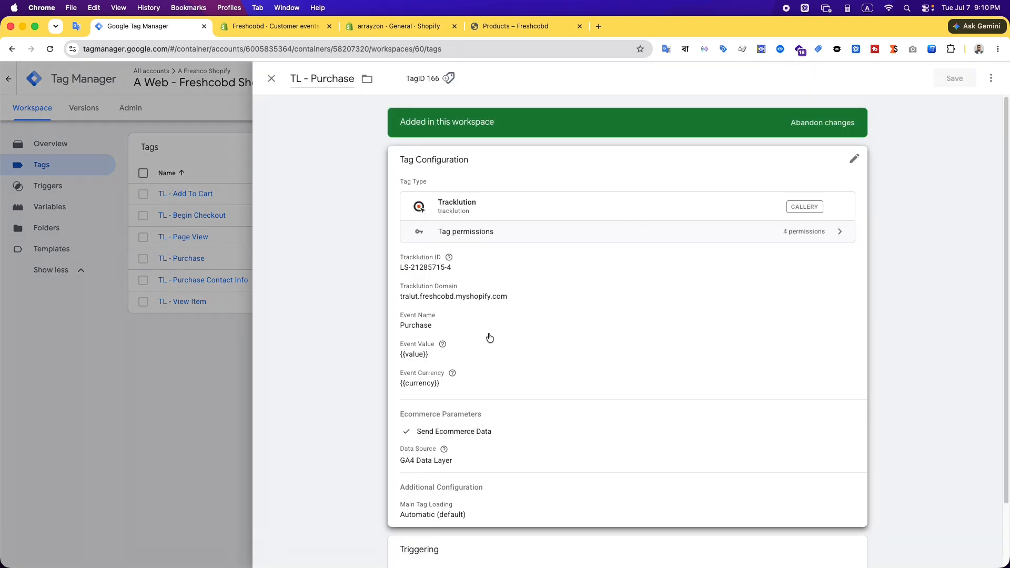
pyautogui.scroll(-1, 630, 402)
pyautogui.click(192, 367)
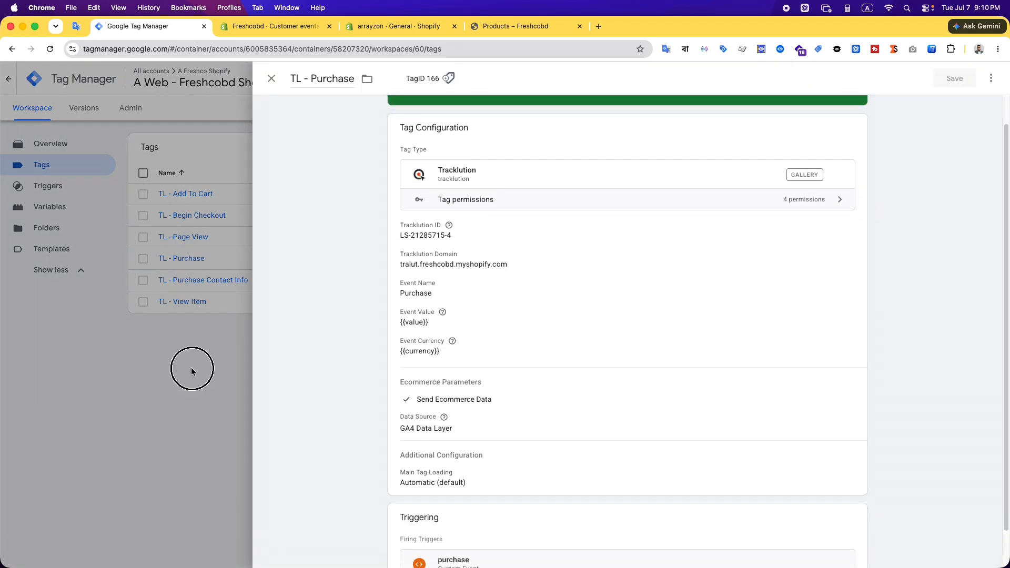
# Open the TL - Purchase Contact Info tag configuration and check its ContactInfo event against the available event names
pyautogui.click(221, 279)
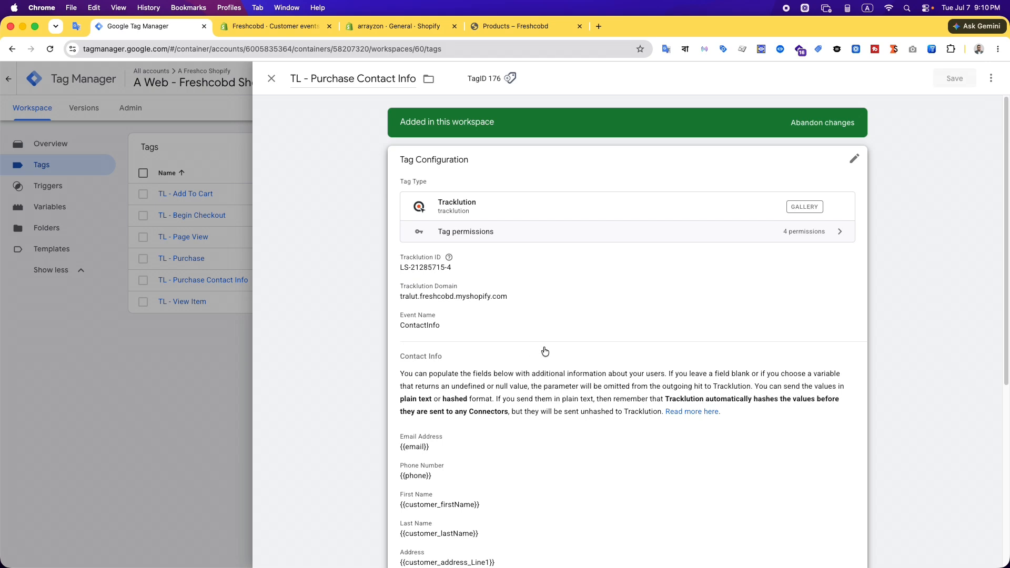
pyautogui.click(661, 293)
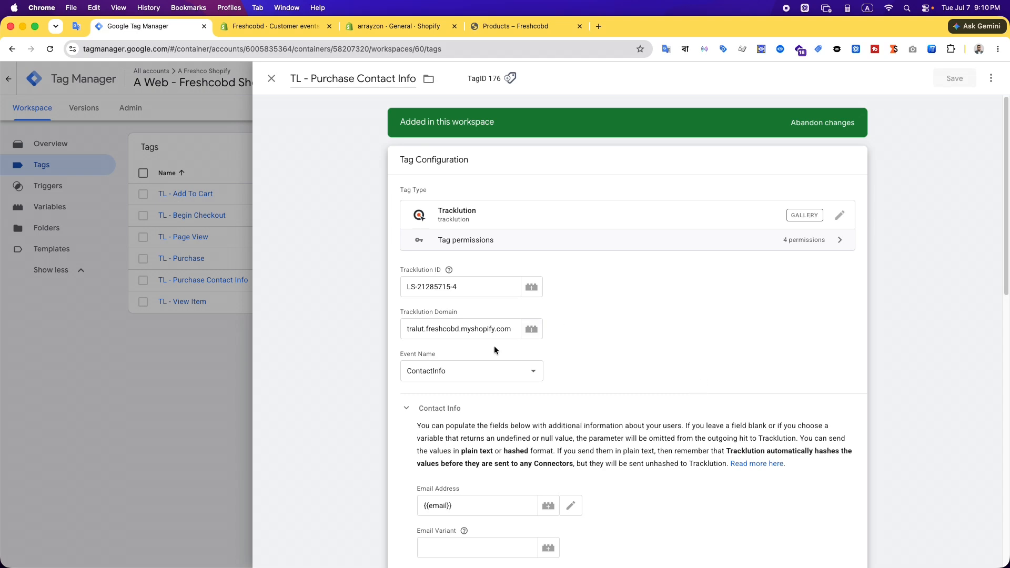
pyautogui.click(464, 370)
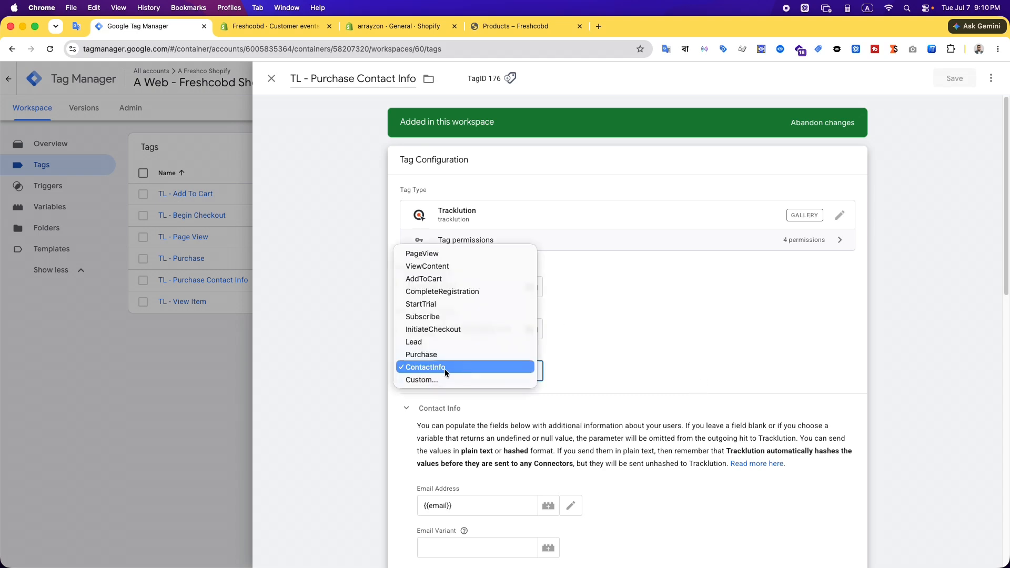
pyautogui.click(465, 430)
# Review the variables mapped to the contact info fields and the firing trigger of the TL - Purchase Contact Info tag, and close it
pyautogui.scroll(-5, 671, 376)
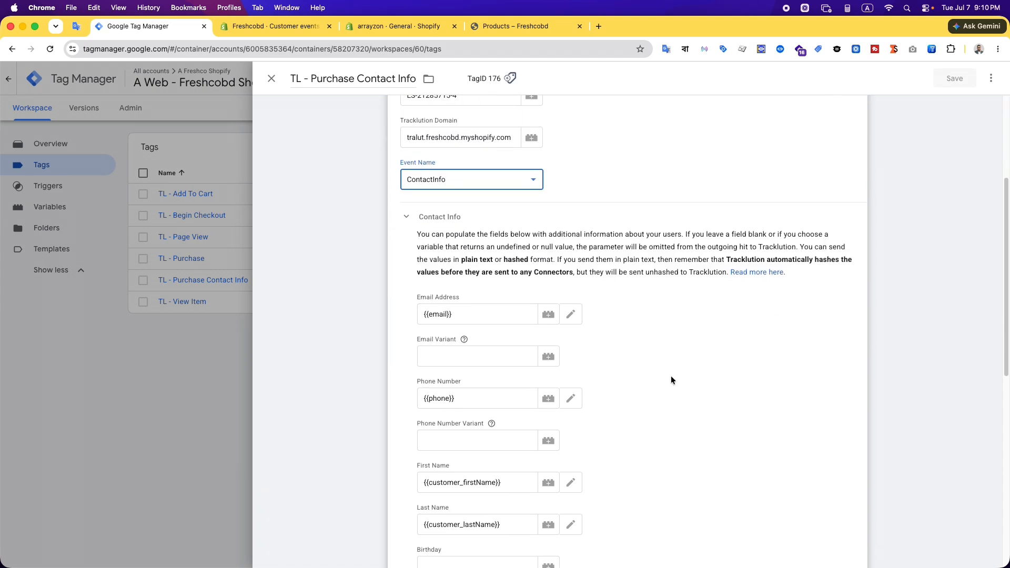
pyautogui.click(679, 407)
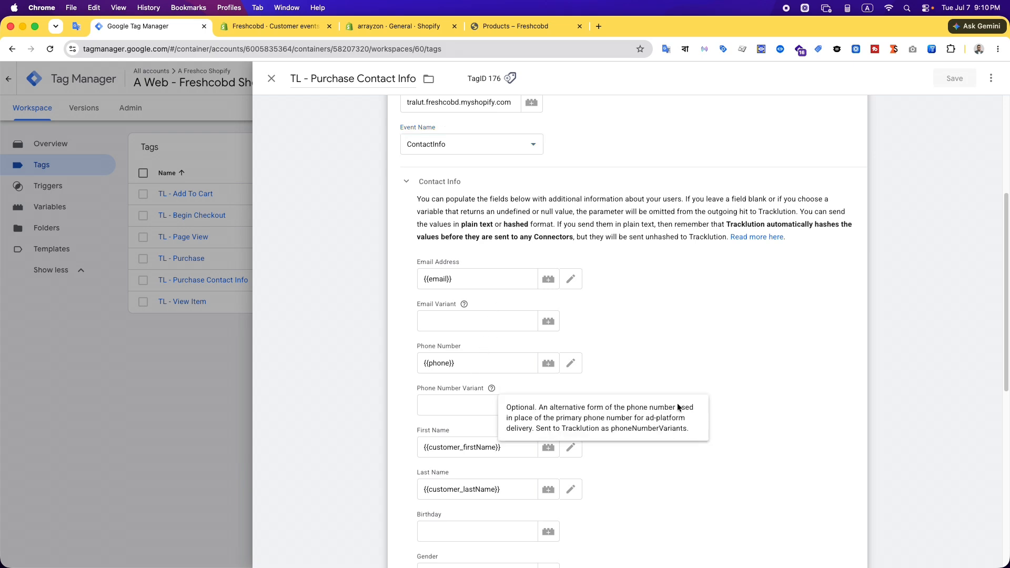
pyautogui.scroll(-6, 626, 371)
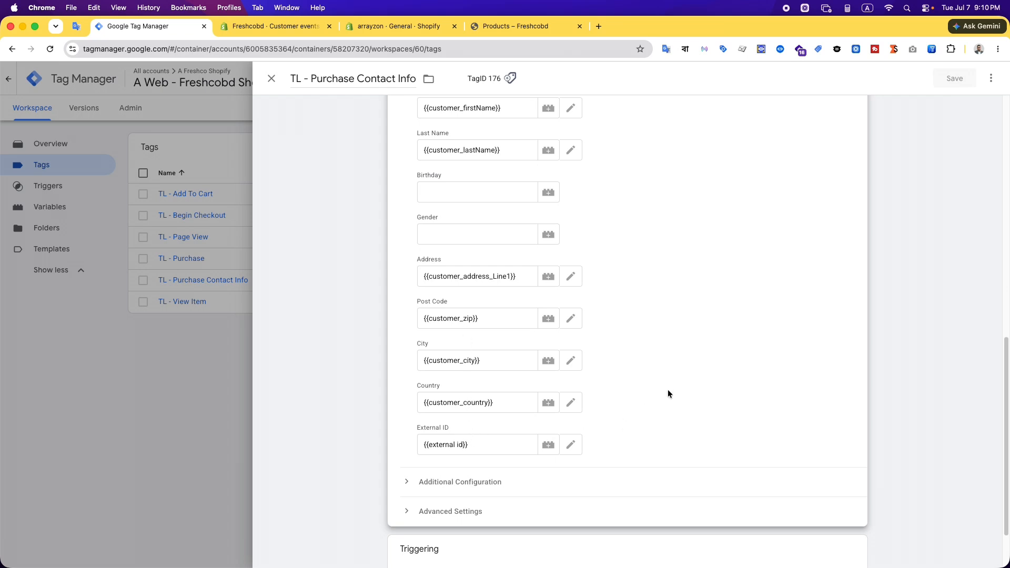
pyautogui.scroll(-2, 668, 394)
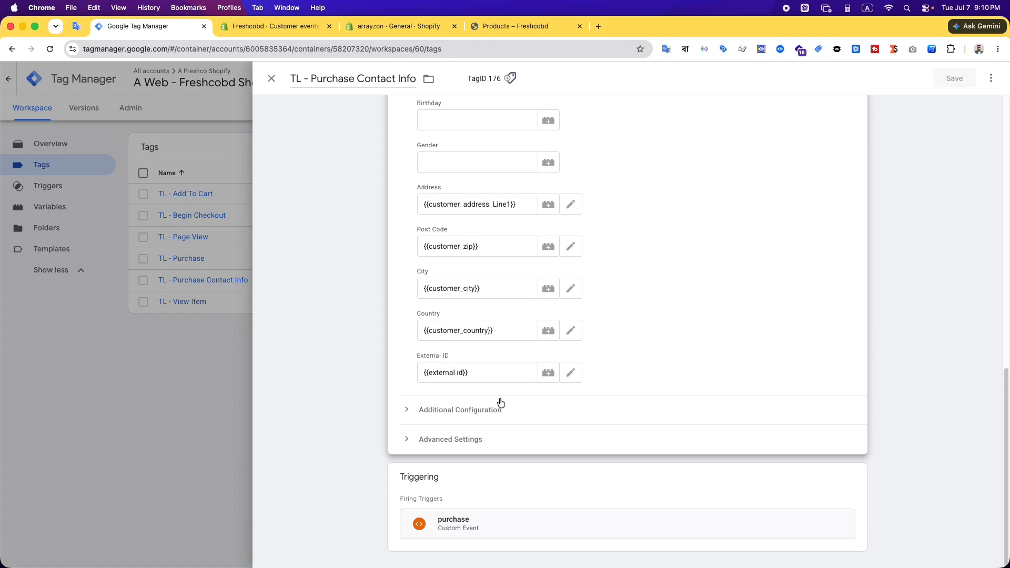
pyautogui.scroll(4, 498, 403)
pyautogui.scroll(3, 499, 404)
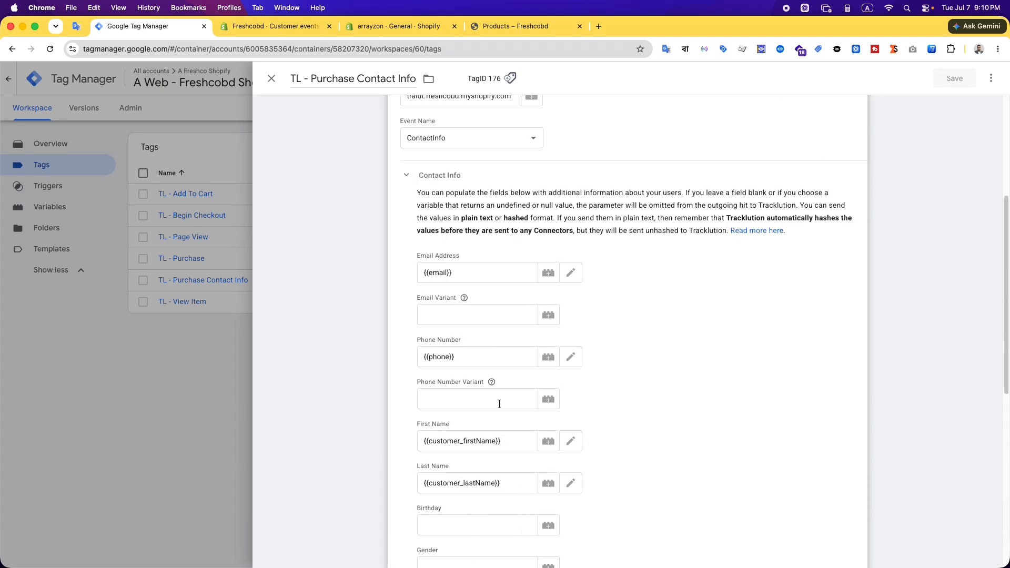
pyautogui.scroll(-7, 656, 403)
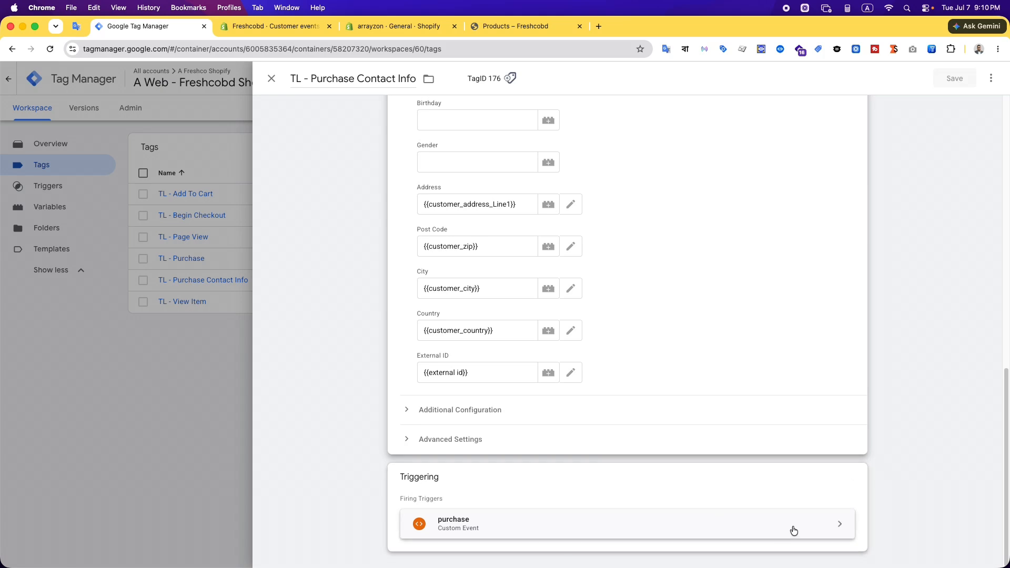
pyautogui.scroll(8, 789, 523)
pyautogui.click(202, 432)
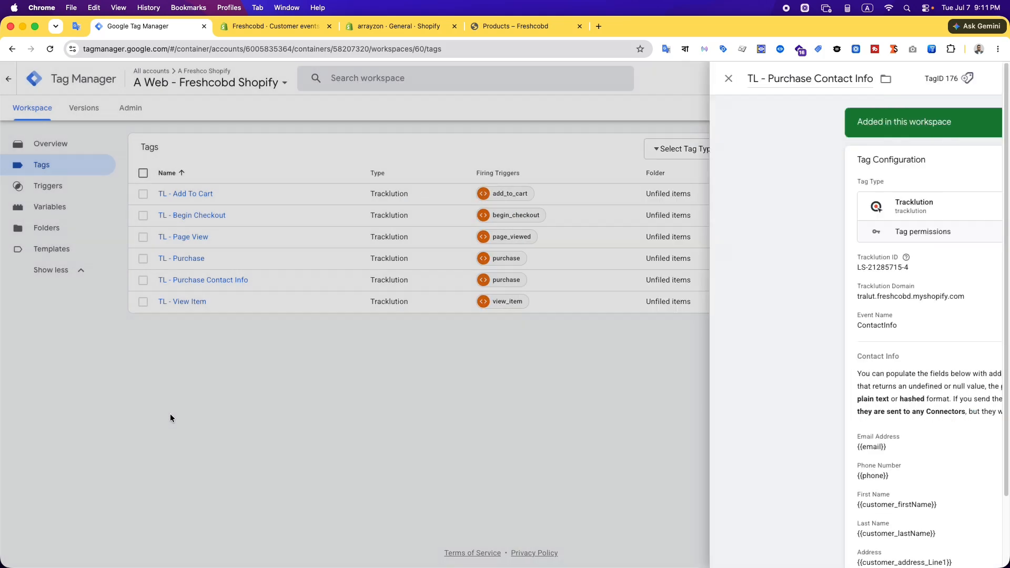
# Reload the Tag Manager workspace and start a container preview connected to the Freshcobd store
pyautogui.click(50, 49)
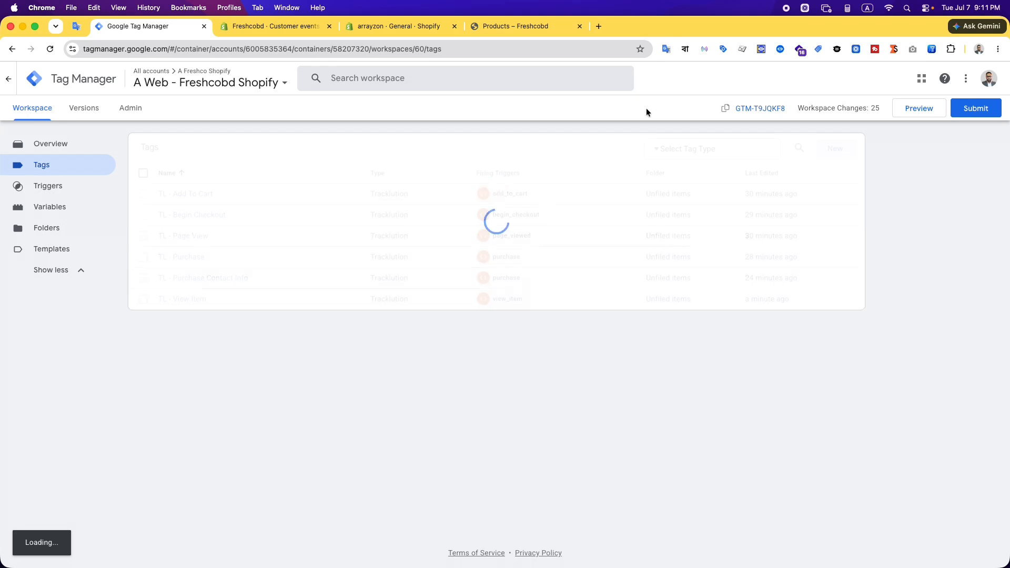
pyautogui.click(917, 110)
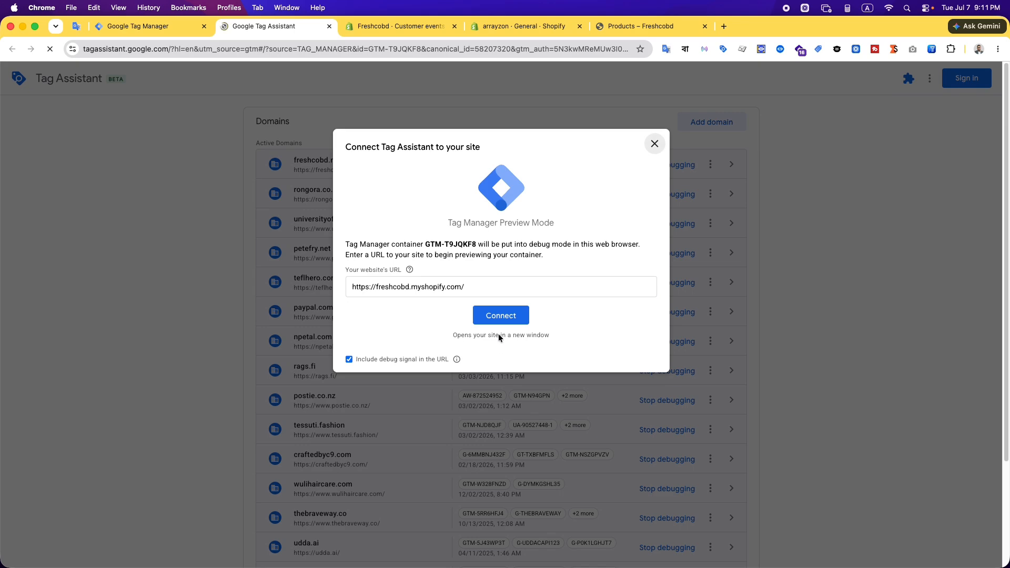
pyautogui.click(500, 250)
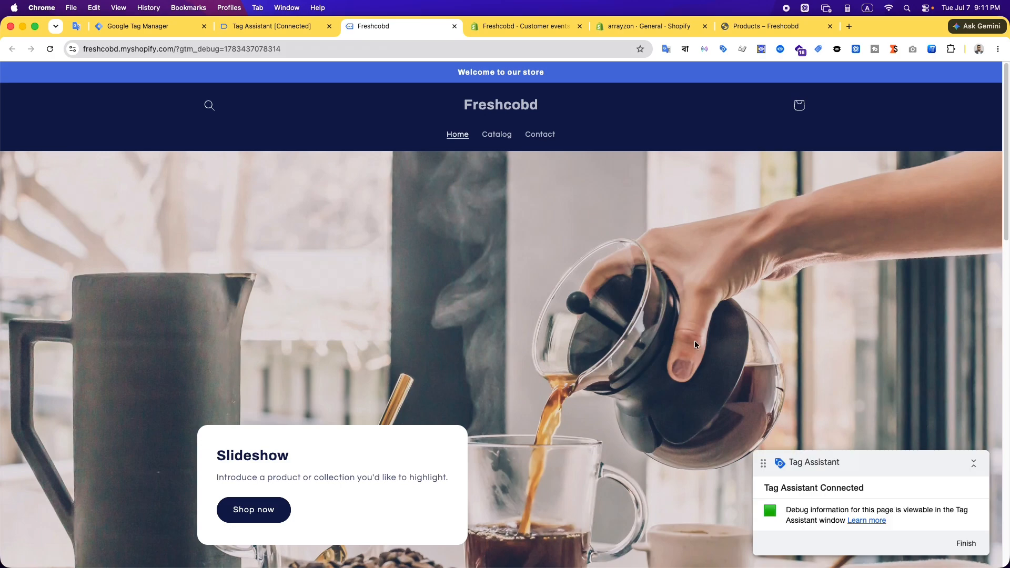
# Visit the store's Catalog page in the connected preview session and browse the products
pyautogui.click(497, 135)
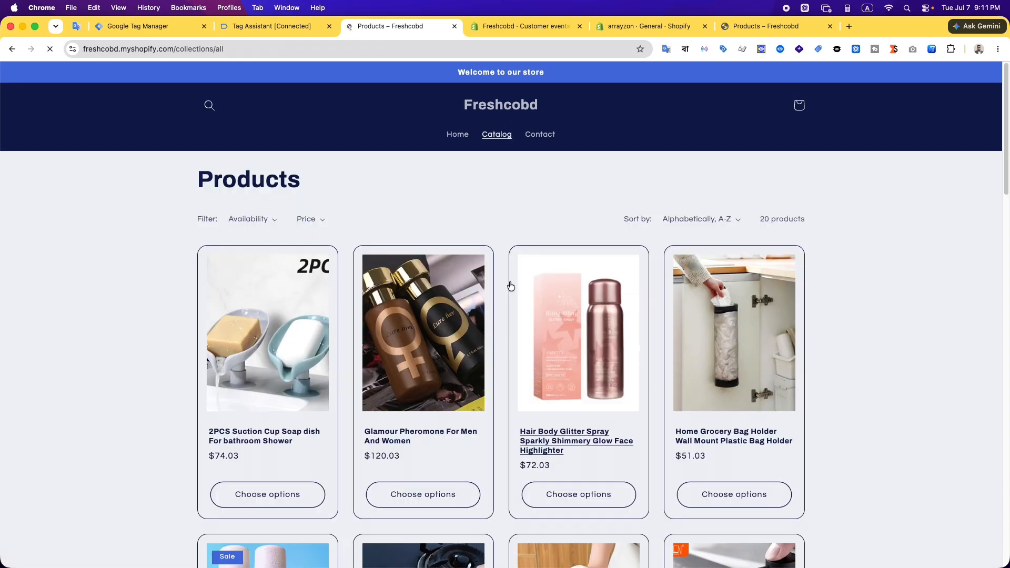
pyautogui.scroll(-7, 81, 361)
pyautogui.scroll(7, 83, 362)
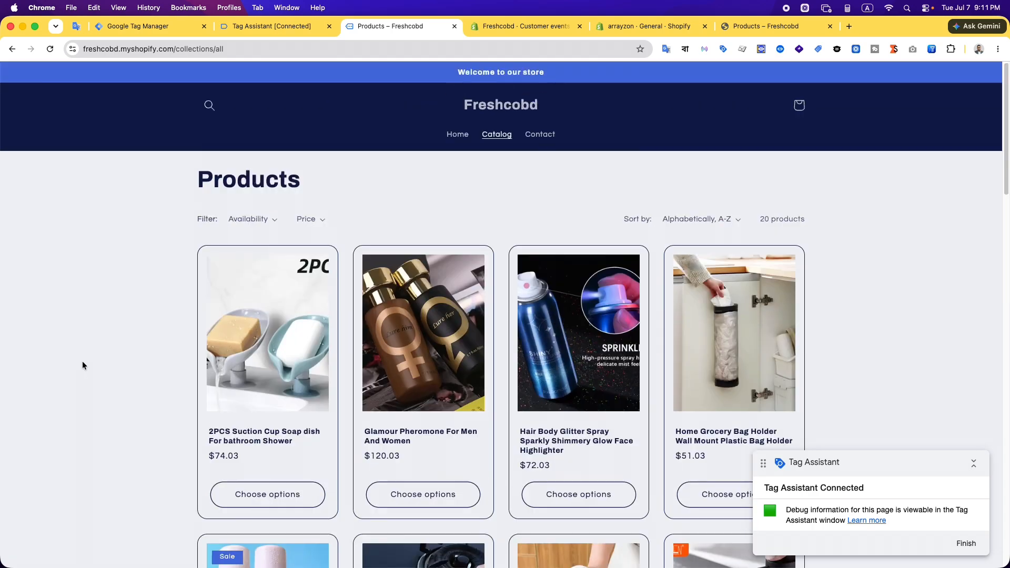
# Switch to the Tracklution dashboard in Brave, refresh its data and check the event totals and session table
pyautogui.click(374, 539)
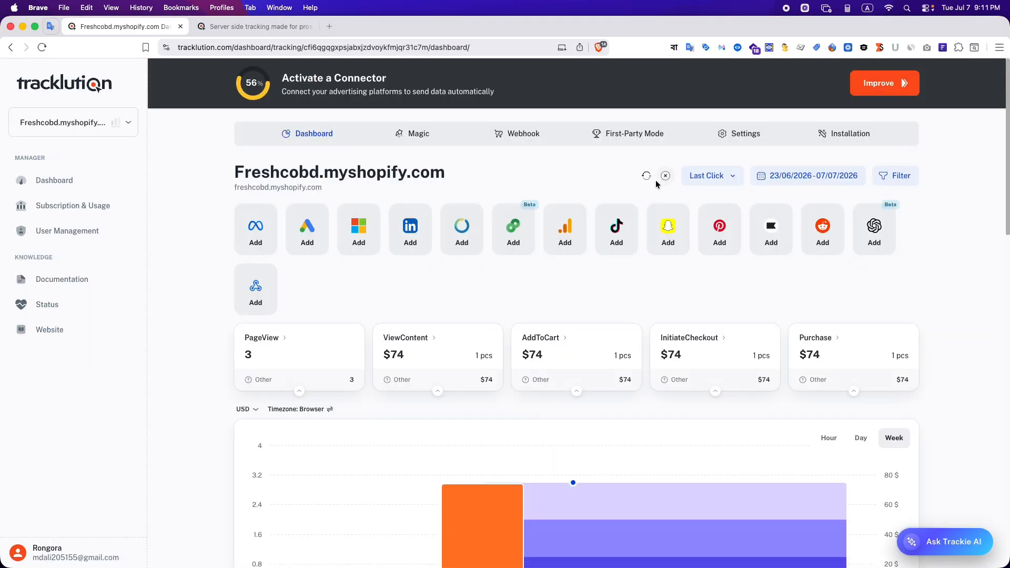
pyautogui.click(647, 175)
pyautogui.scroll(-8, 302, 317)
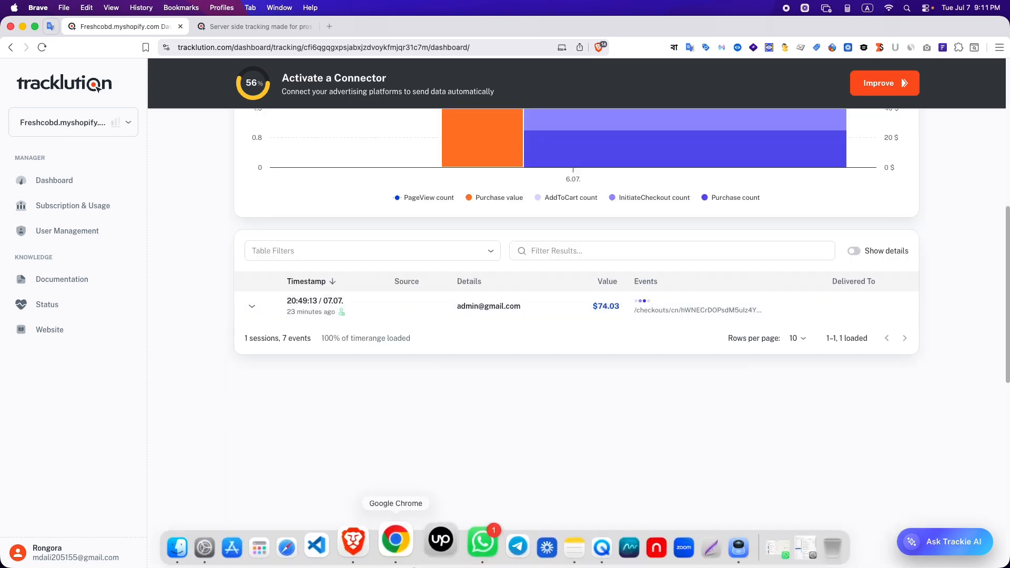
# Return to the store in Chrome, visit the home page and open the Home Grocery Bag Holder product from Featured products
pyautogui.click(404, 547)
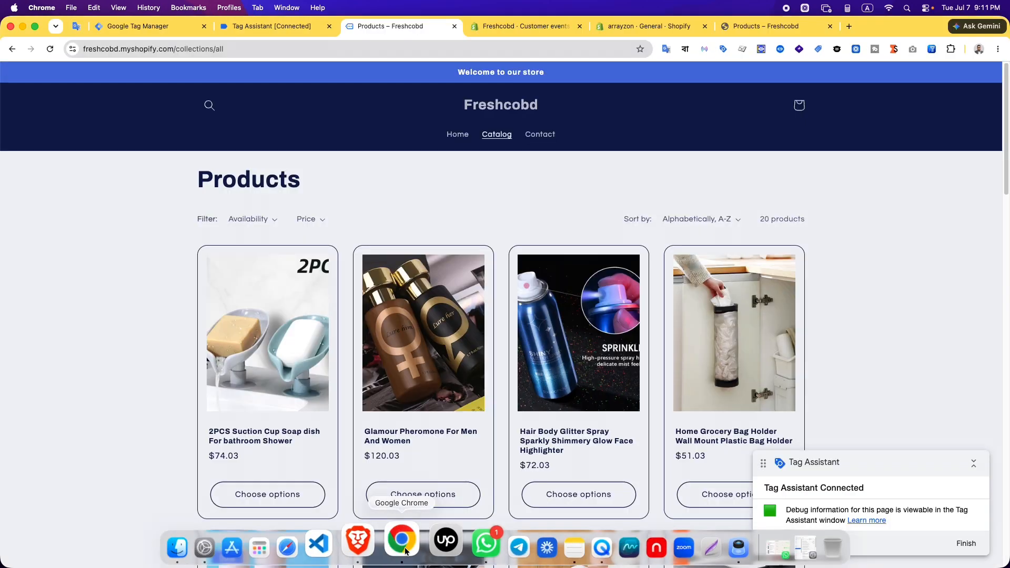
pyautogui.click(457, 134)
pyautogui.scroll(-10, 431, 369)
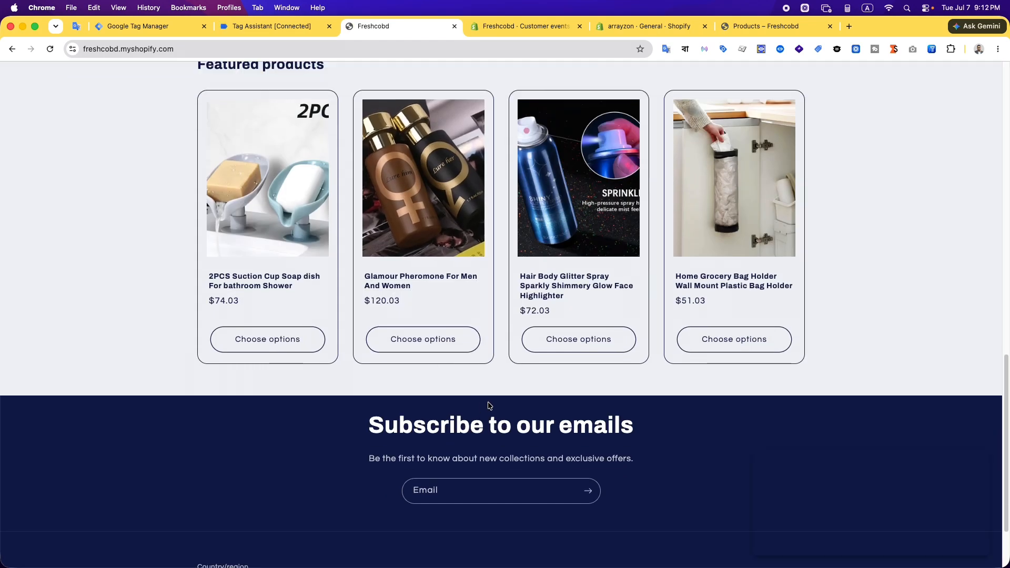
pyautogui.click(722, 285)
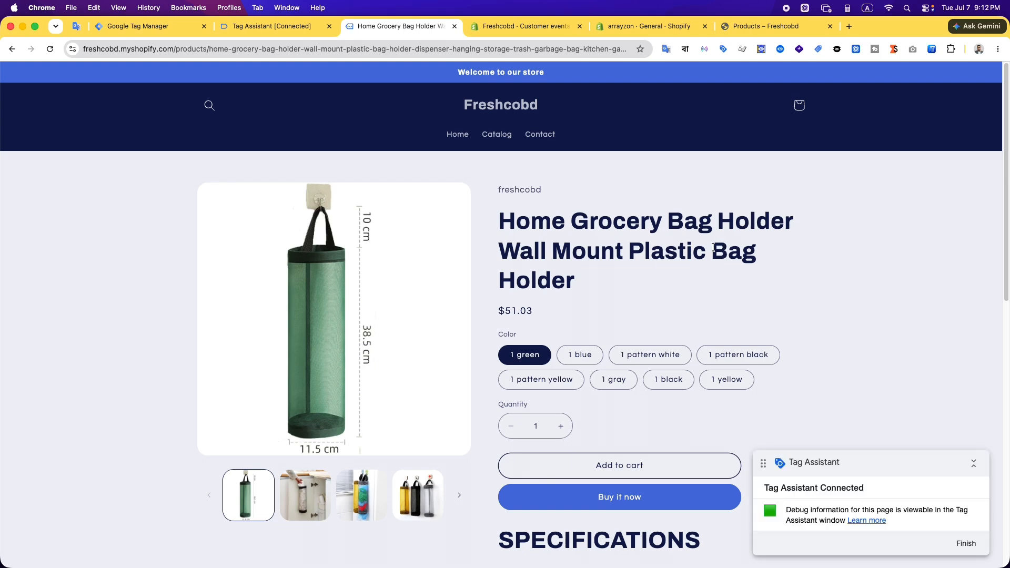
# Switch to Tag Assistant and check which tags fired on the product page's view_item and page_viewed events
pyautogui.click(286, 27)
pyautogui.click(496, 262)
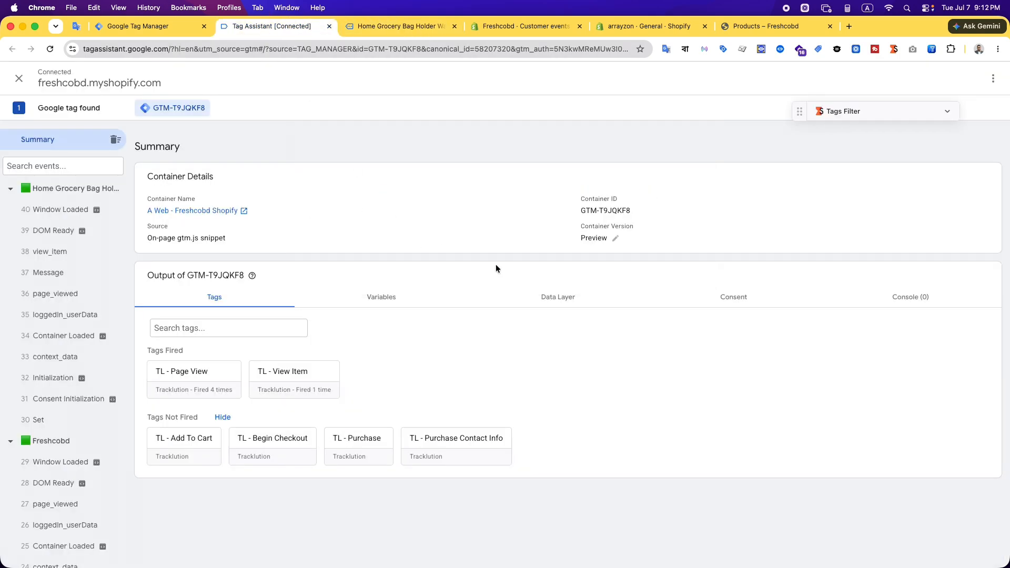
pyautogui.click(64, 252)
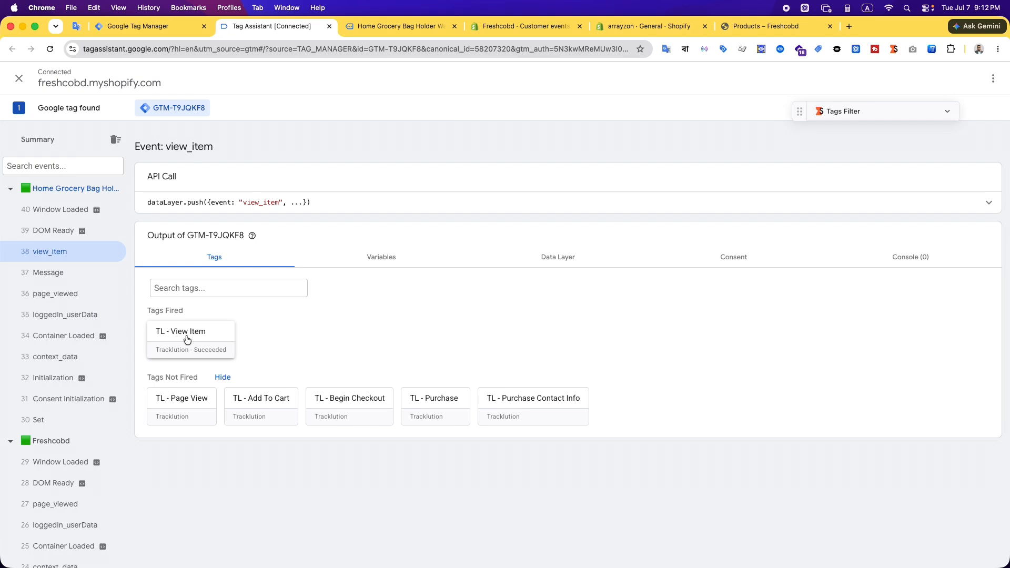
pyautogui.click(64, 298)
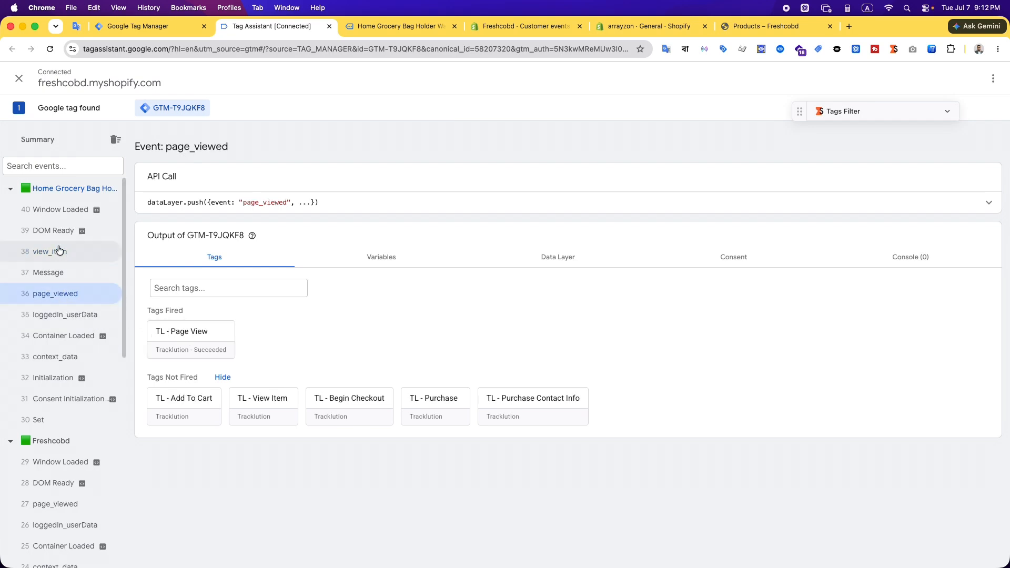
# Examine the variables of the product page's view_item event, including currency, external id and value
pyautogui.click(59, 254)
pyautogui.click(382, 258)
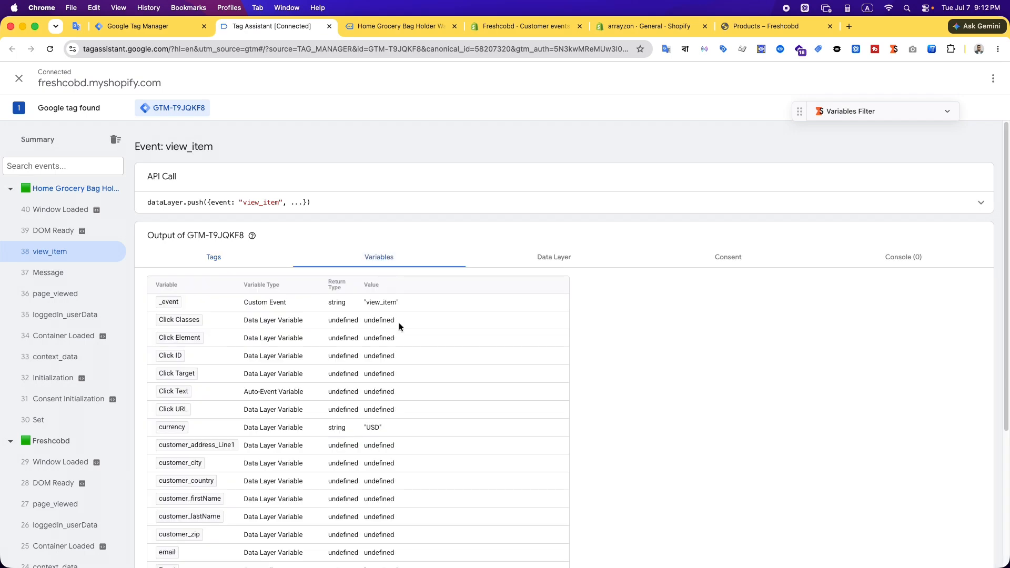
pyautogui.scroll(-1, 462, 466)
pyautogui.scroll(-1, 462, 467)
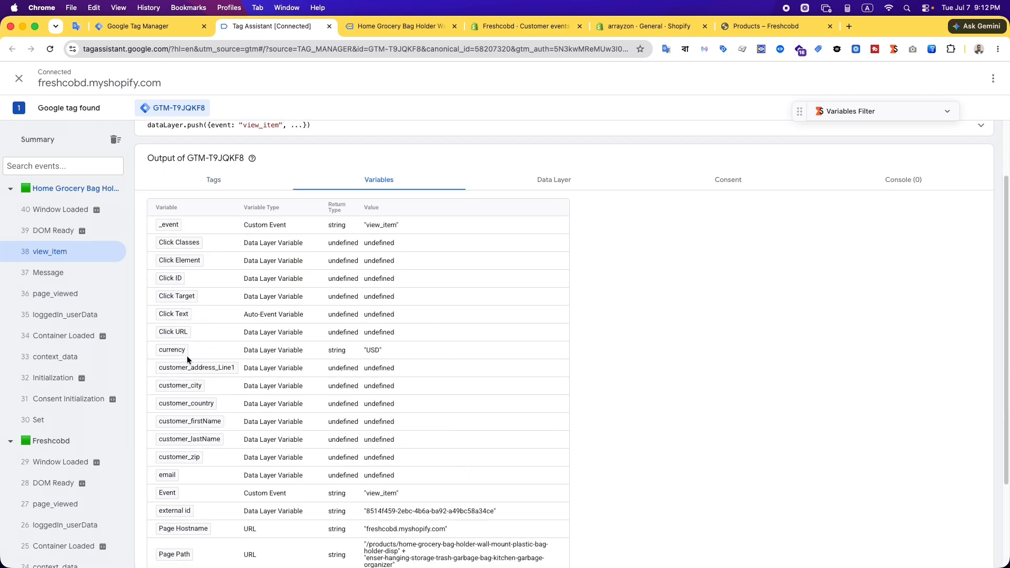
pyautogui.scroll(-1, 169, 450)
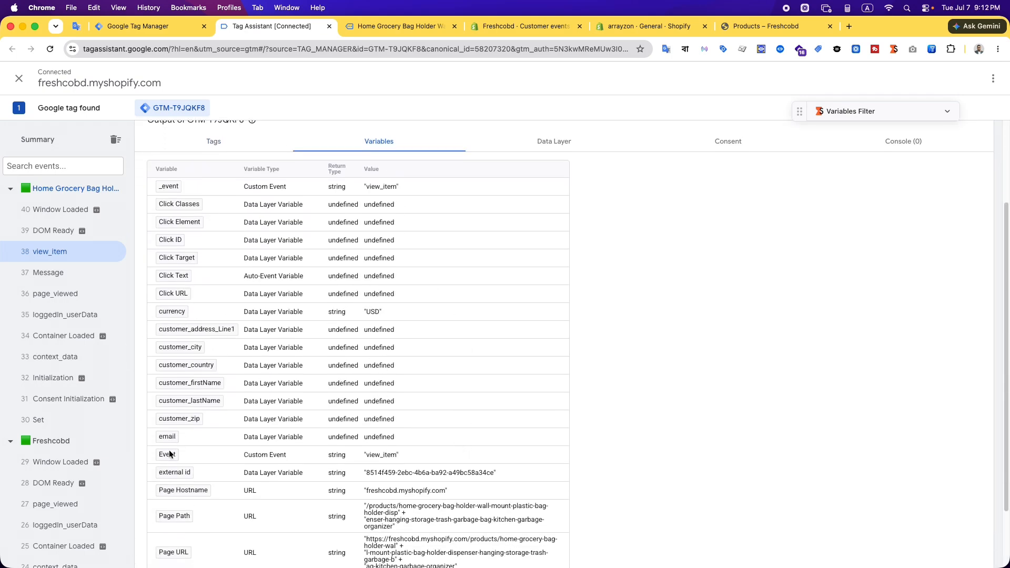
pyautogui.scroll(-2, 365, 463)
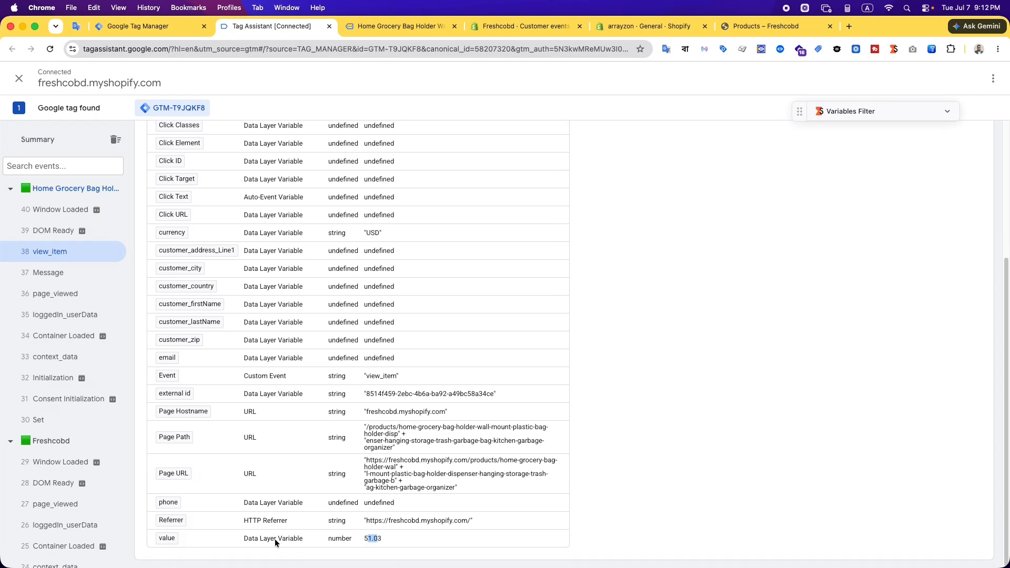
pyautogui.scroll(5, 373, 530)
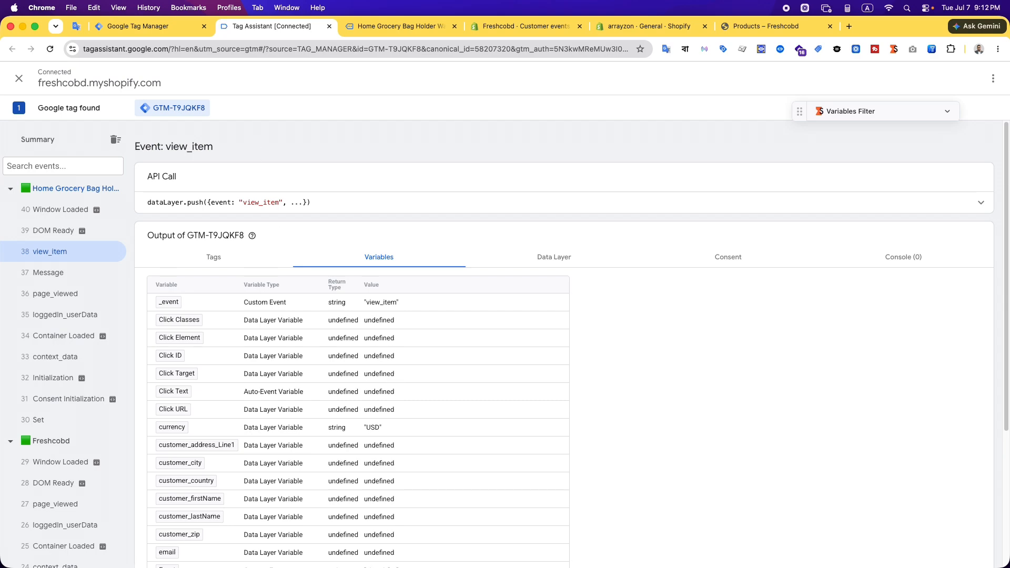
# Go back to the Tracklution dashboard in Brave, refresh the data and check the updated event totals and session table
pyautogui.click(376, 545)
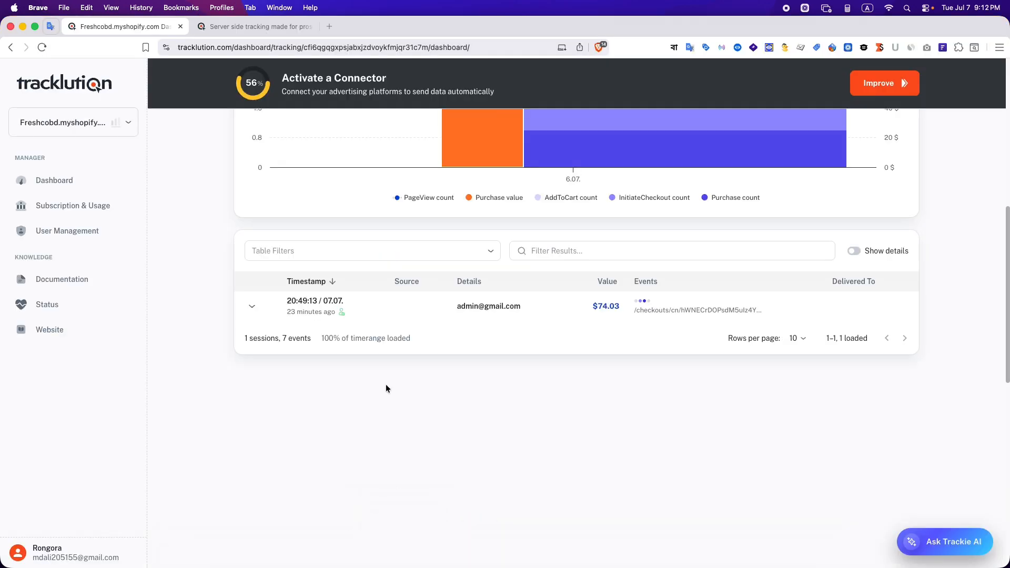
pyautogui.scroll(10, 787, 233)
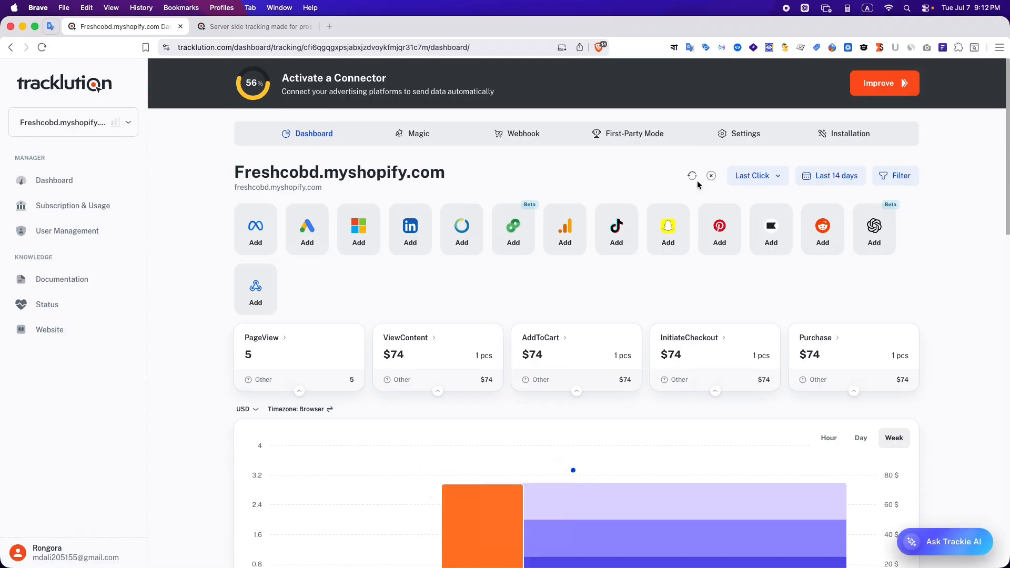
pyautogui.click(692, 175)
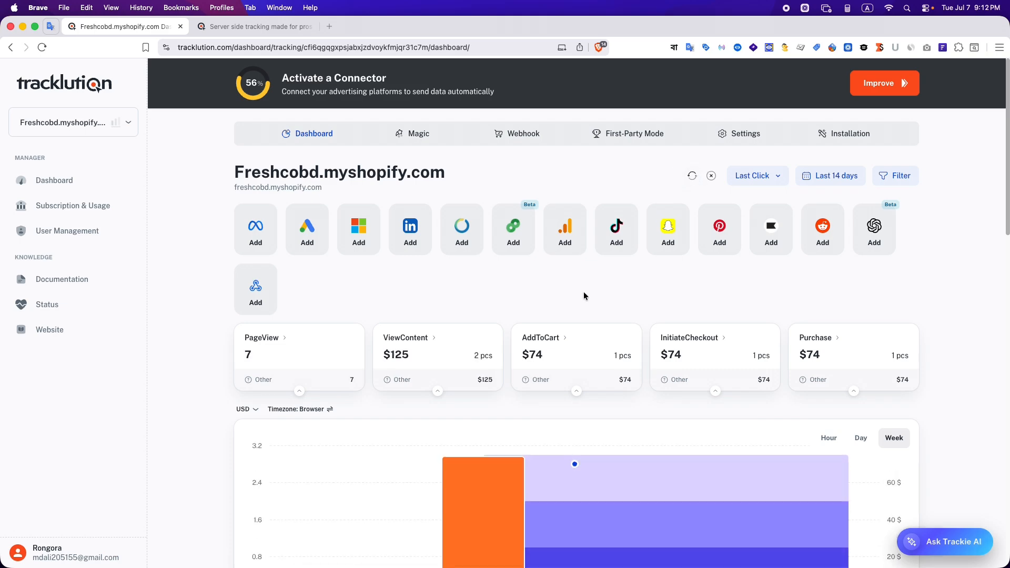
pyautogui.scroll(-4, 299, 384)
pyautogui.scroll(-3, 231, 381)
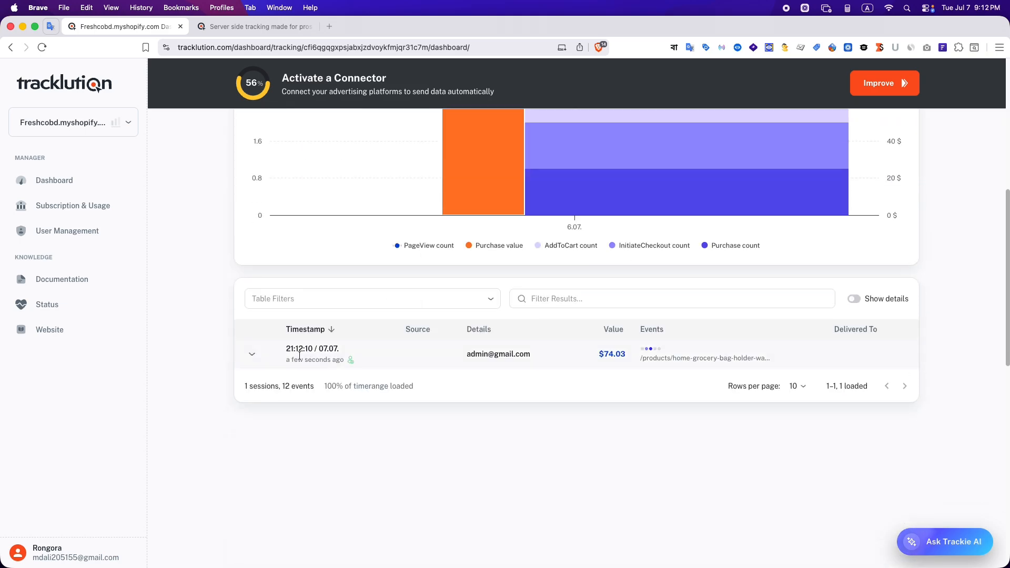
# Expand the latest Tracklution session, check the ViewContent event's value, and switch back to Tag Assistant in Chrome
pyautogui.click(253, 356)
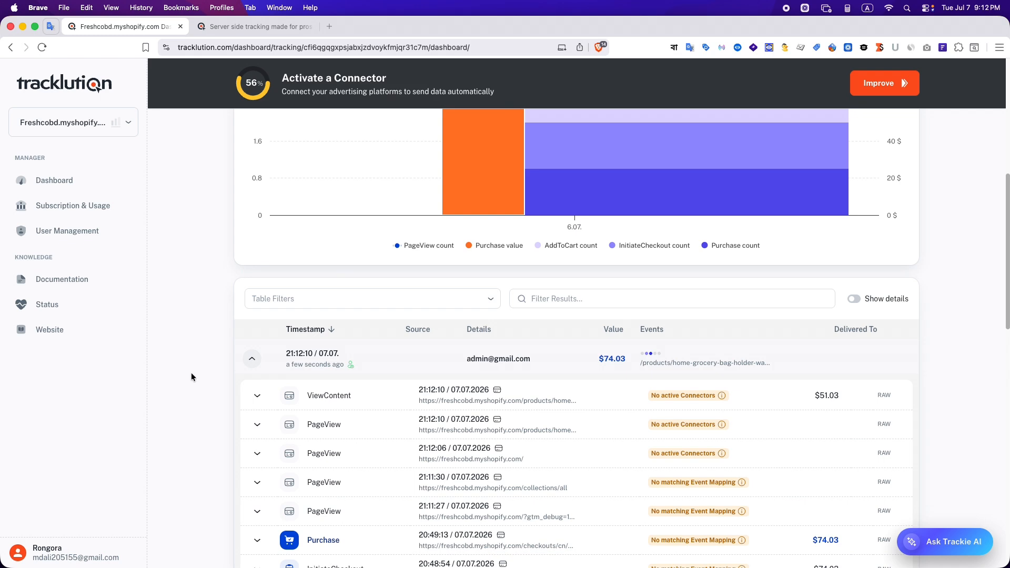
pyautogui.scroll(-1, 316, 374)
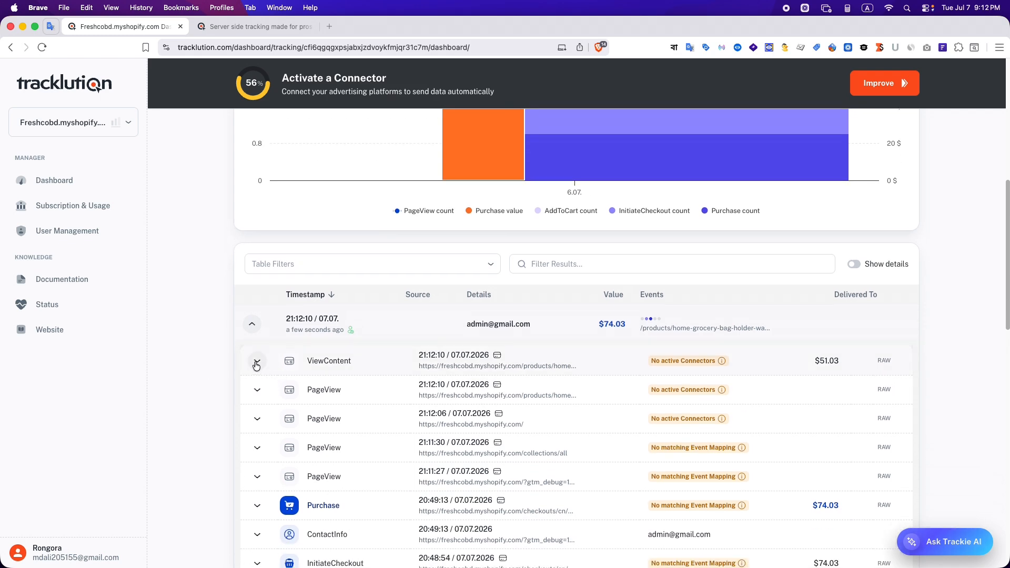
pyautogui.doubleClick(822, 361)
pyautogui.click(437, 545)
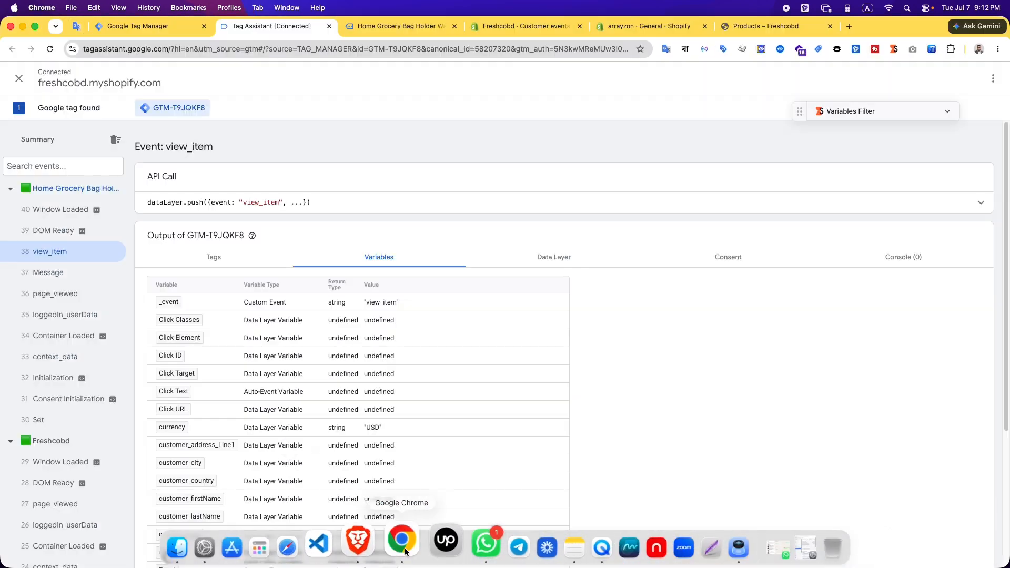
# Review the view_item event's variables and return to the list of tags fired on it
pyautogui.scroll(-5, 462, 429)
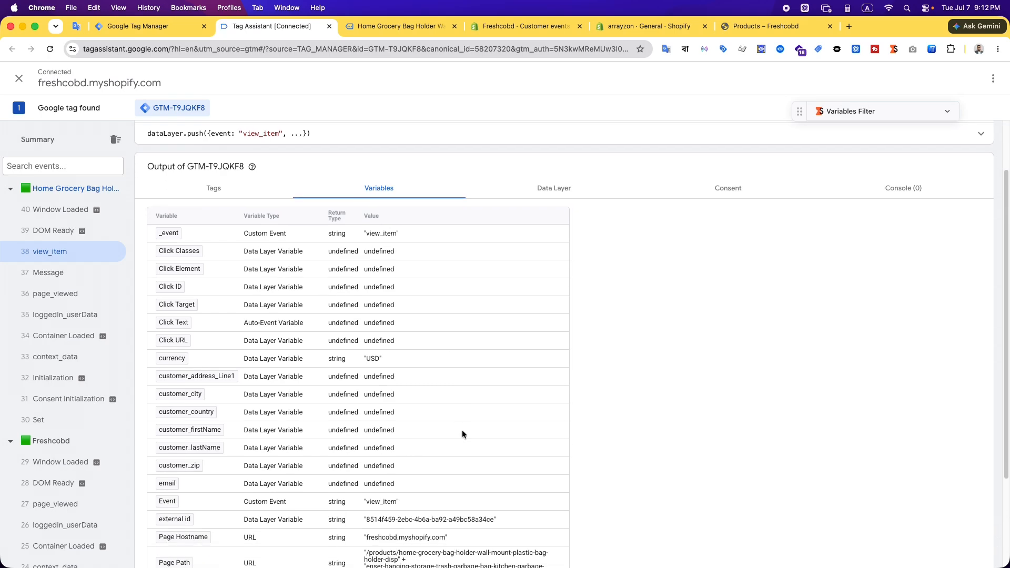
pyautogui.scroll(5, 431, 521)
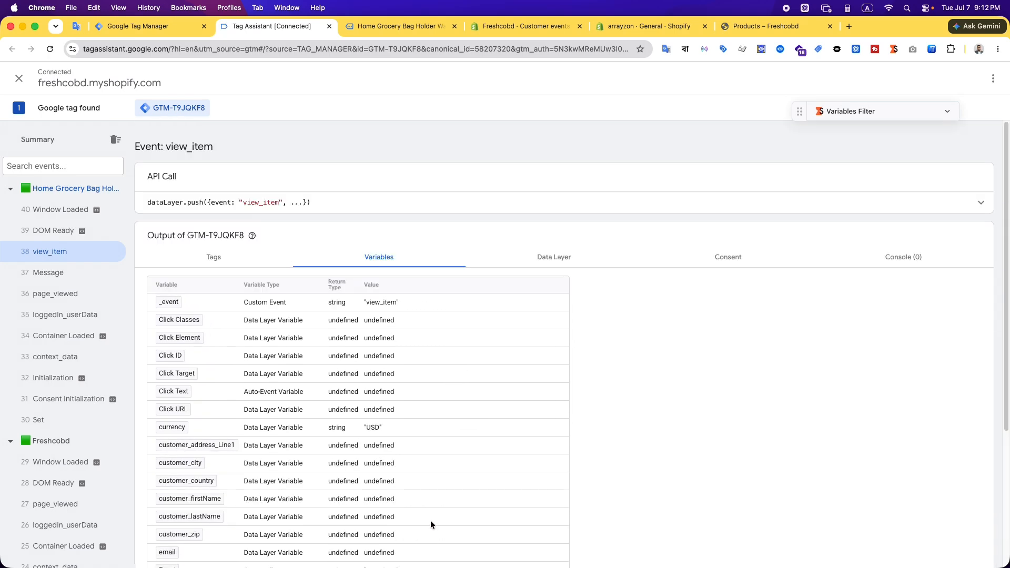
pyautogui.click(215, 257)
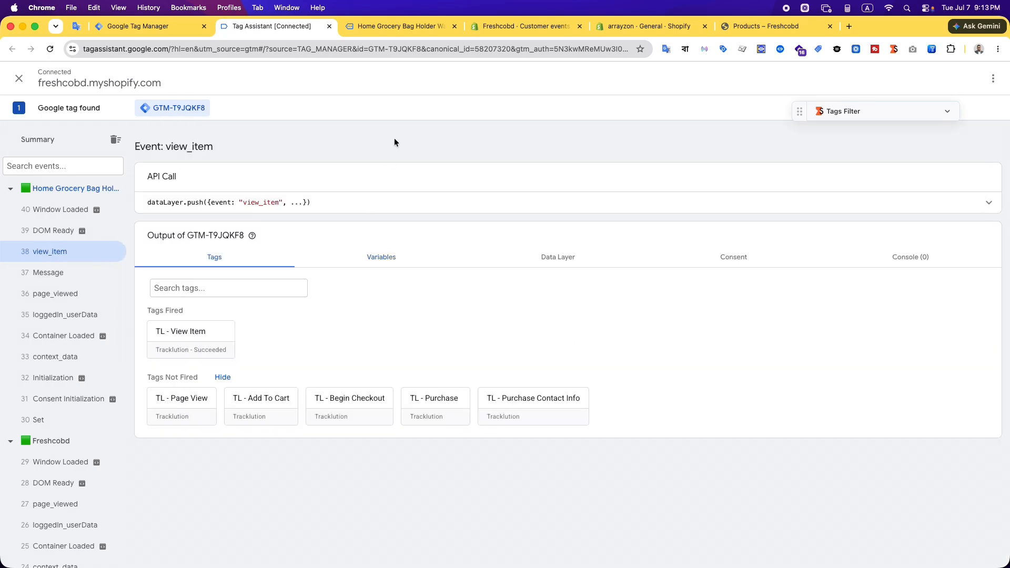
# Add the Home Grocery Bag Holder in 1 green to the cart and check which tags fired on the add_to_cart event in Tag Assistant
pyautogui.click(391, 26)
pyautogui.scroll(-1, 656, 423)
pyautogui.click(648, 430)
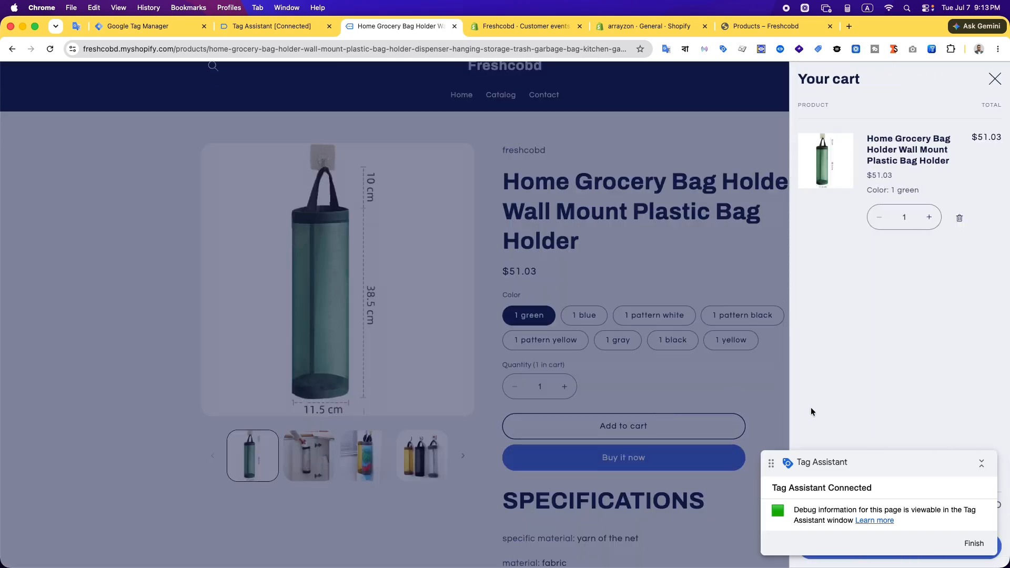
pyautogui.moveTo(879, 466); pyautogui.dragTo(858, 406)
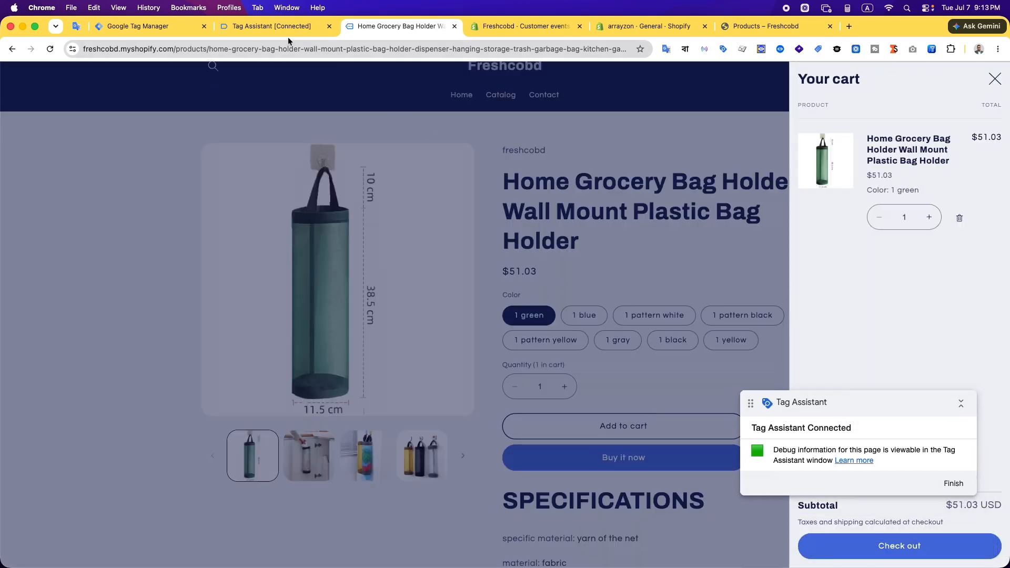
pyautogui.click(240, 26)
pyautogui.click(74, 209)
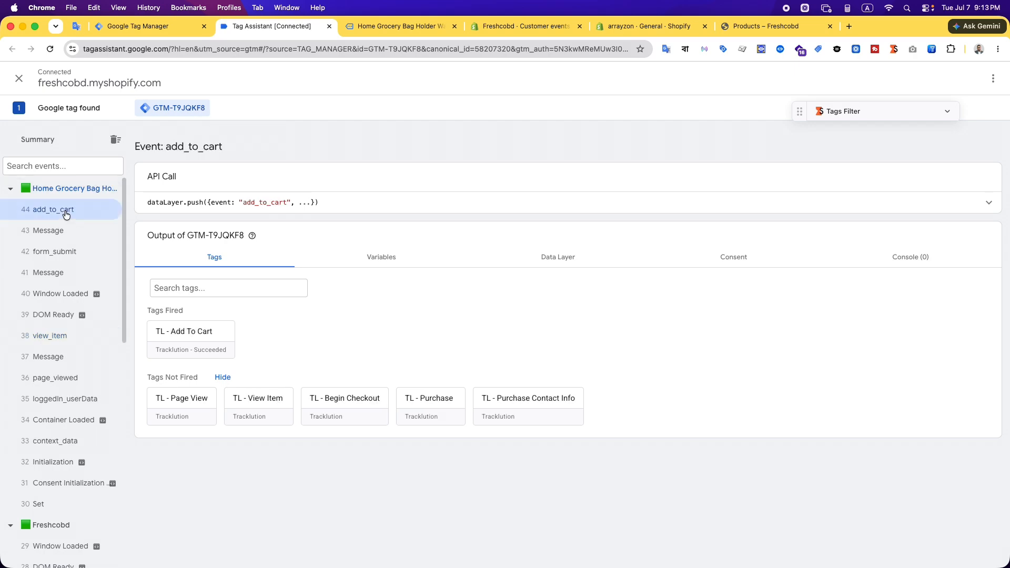
# Proceed from the store's cart to checkout and check the tags fired on the begin_checkout event in Tag Assistant
pyautogui.click(382, 26)
pyautogui.moveTo(853, 406); pyautogui.dragTo(769, 353)
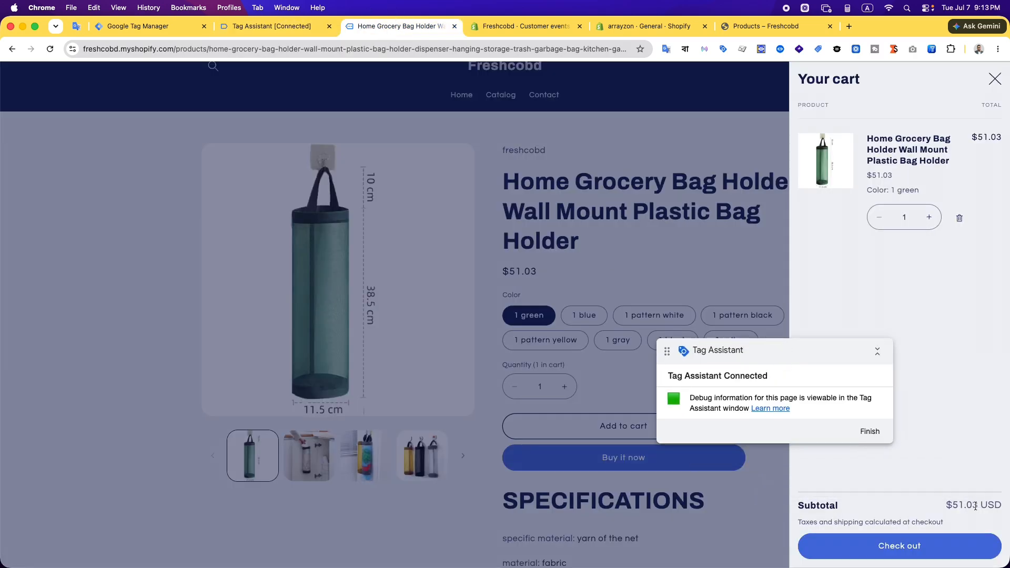
pyautogui.click(930, 549)
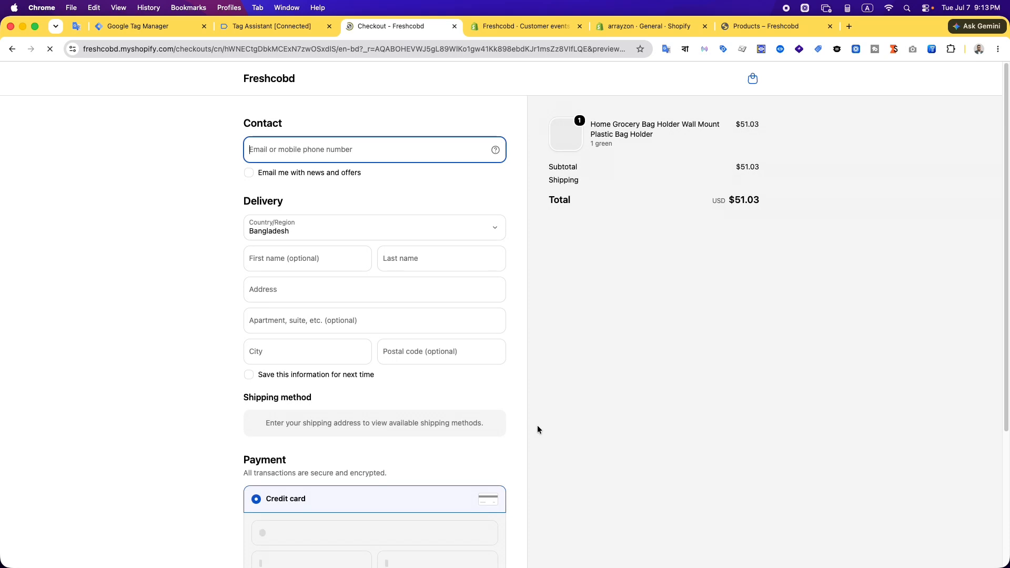
pyautogui.click(279, 29)
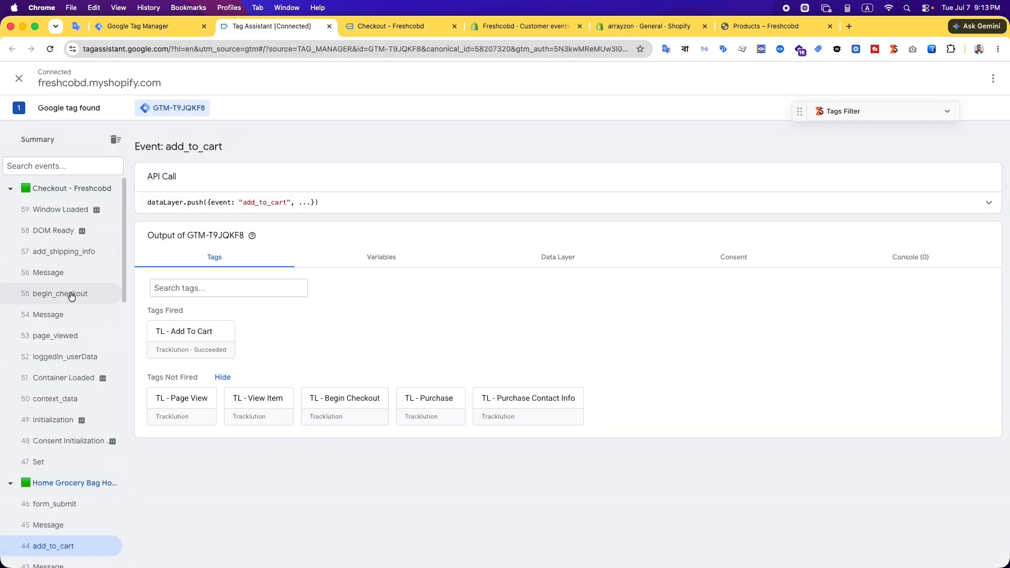
pyautogui.click(72, 294)
# Fill the checkout's contact and delivery fields with the saved customer details and complete the test purchase
pyautogui.click(369, 29)
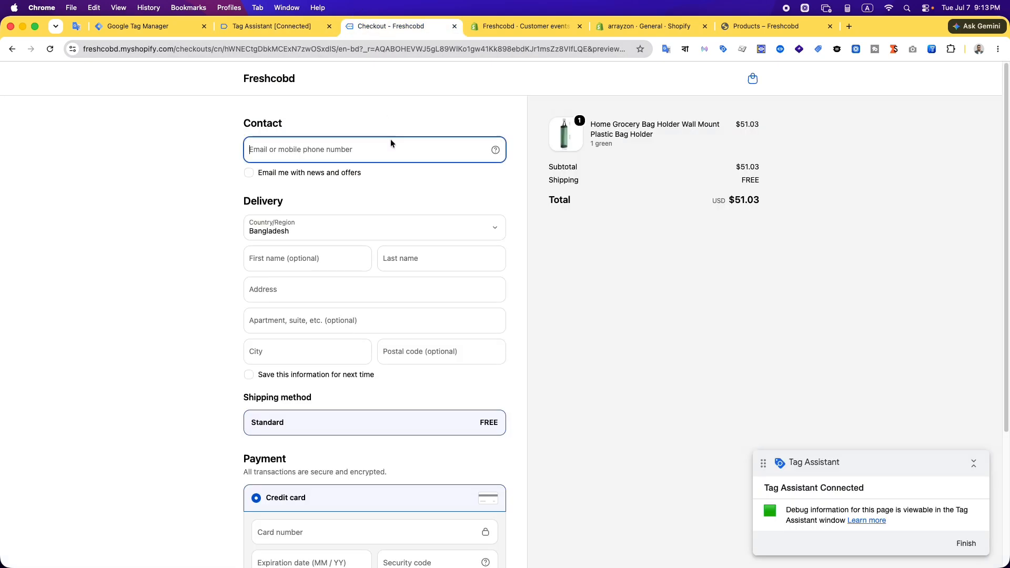
pyautogui.click(352, 150)
pyautogui.click(337, 175)
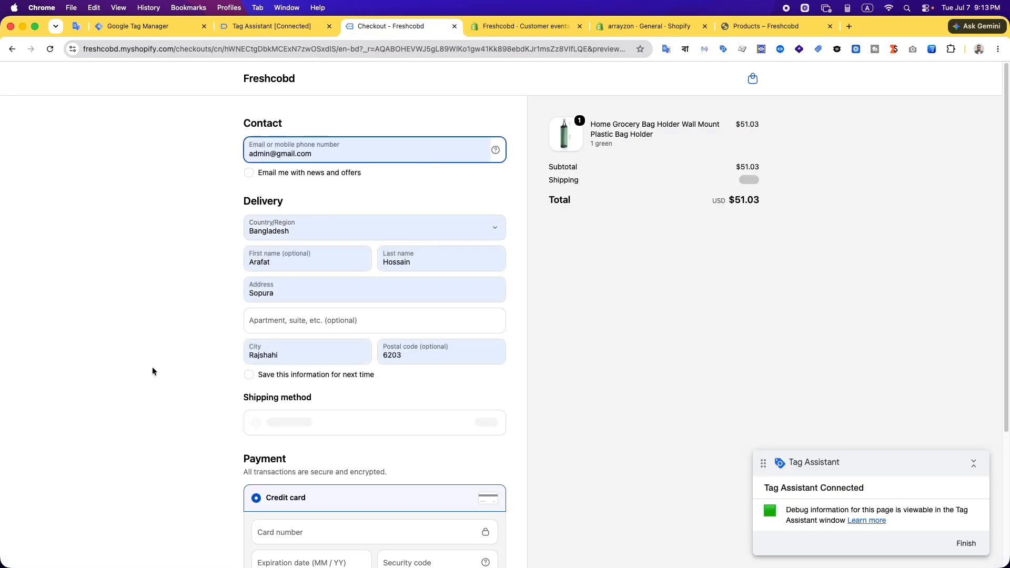
pyautogui.scroll(-3, 153, 372)
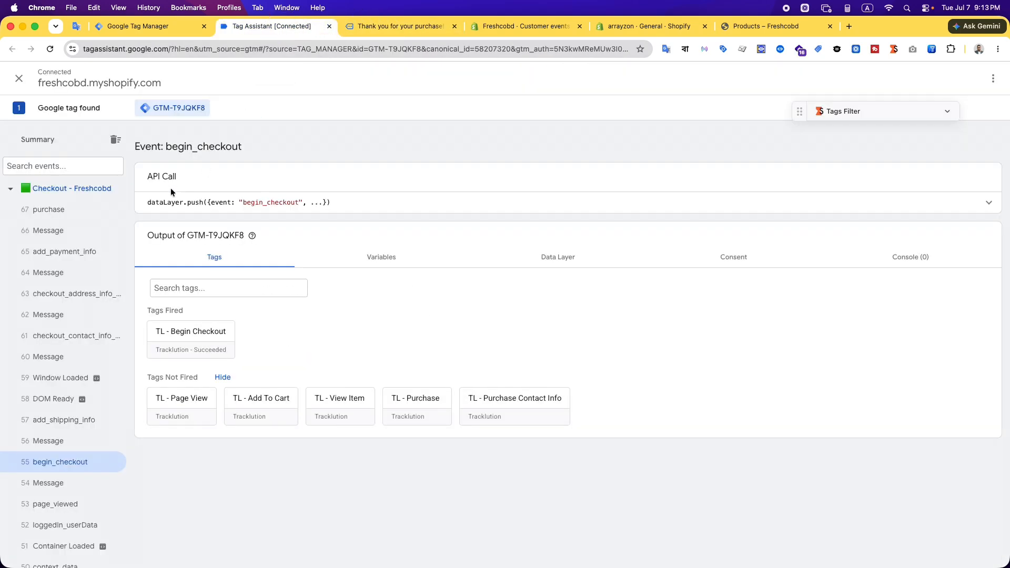
# Check which tags fired on the purchase event and examine its variables, including currency, customer data, external id and value
pyautogui.click(56, 209)
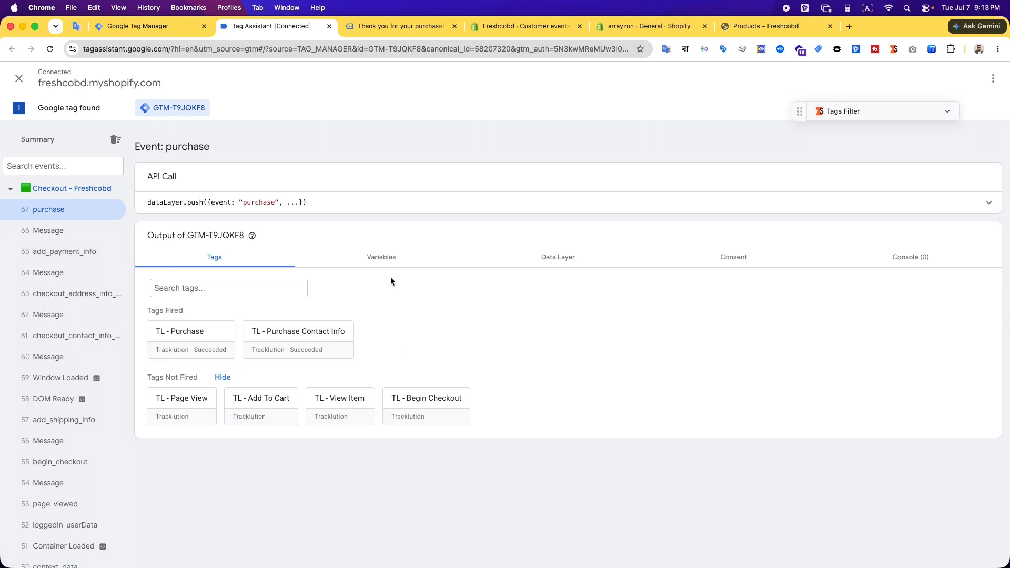
pyautogui.click(381, 257)
pyautogui.scroll(-4, 505, 410)
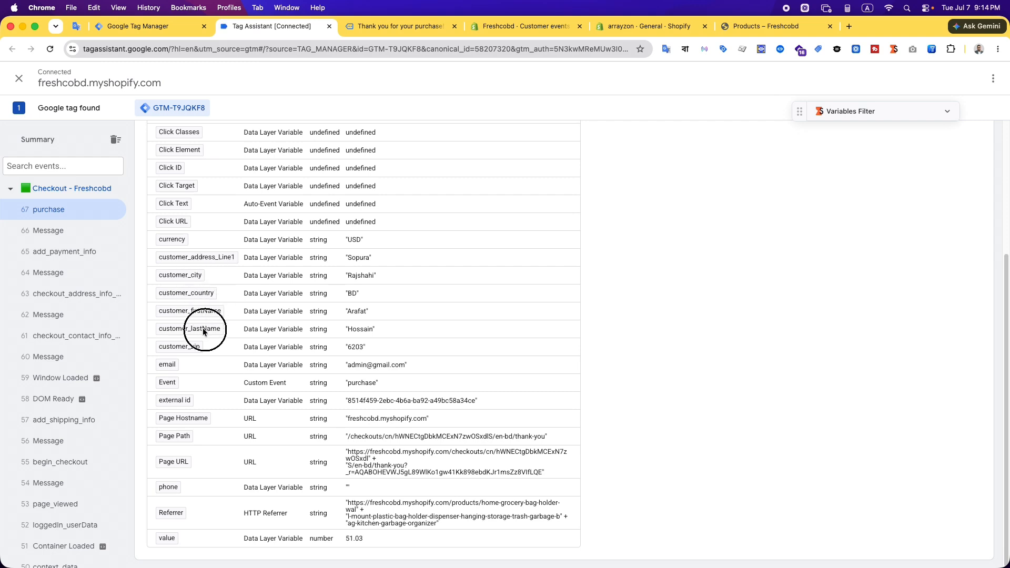
pyautogui.click(204, 344)
pyautogui.scroll(4, 395, 497)
# Expand the purchase event's dataLayer push and examine its customer fields and ecommerce object
pyautogui.click(557, 258)
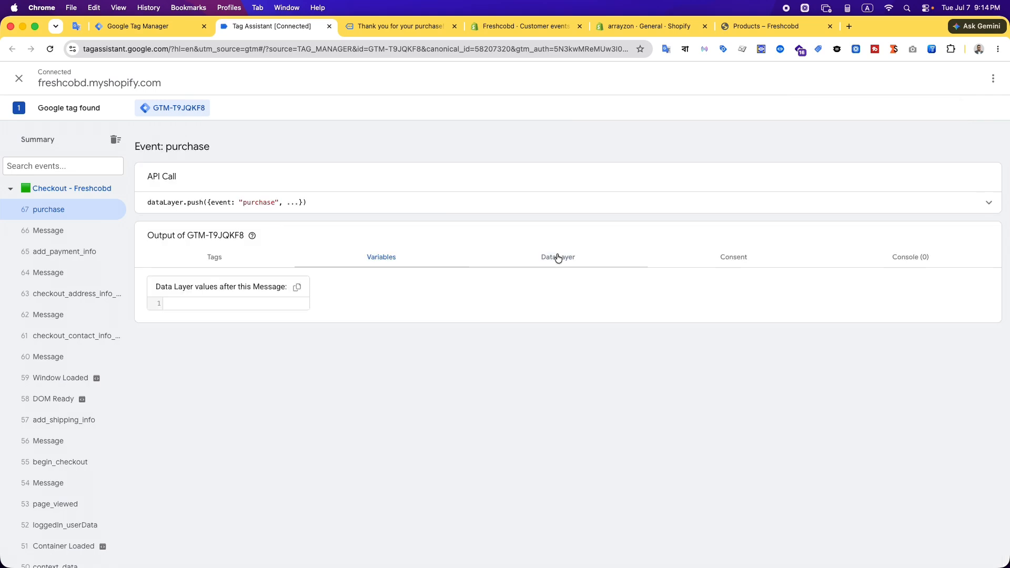
pyautogui.click(449, 210)
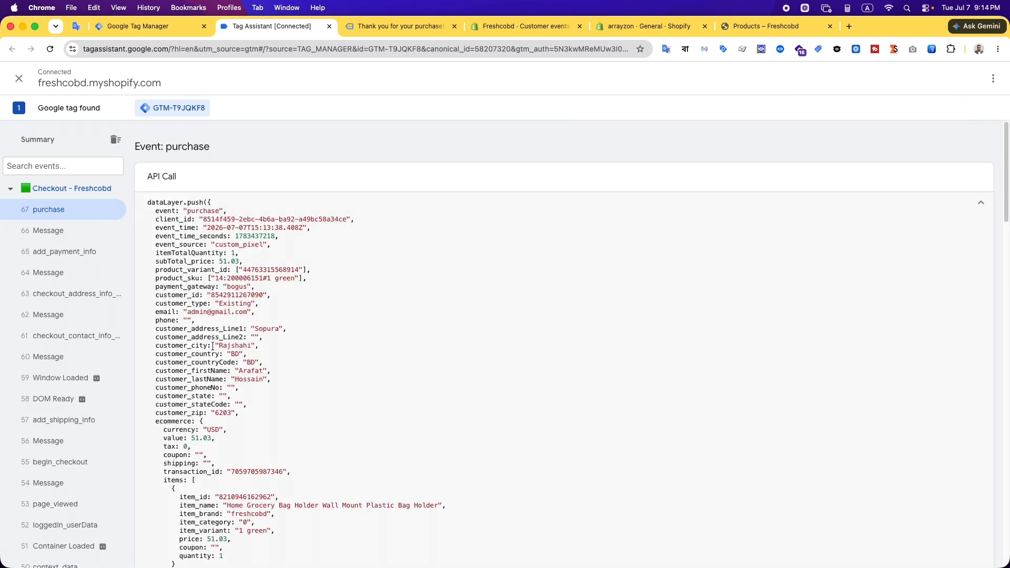
pyautogui.moveTo(155, 315); pyautogui.dragTo(226, 475)
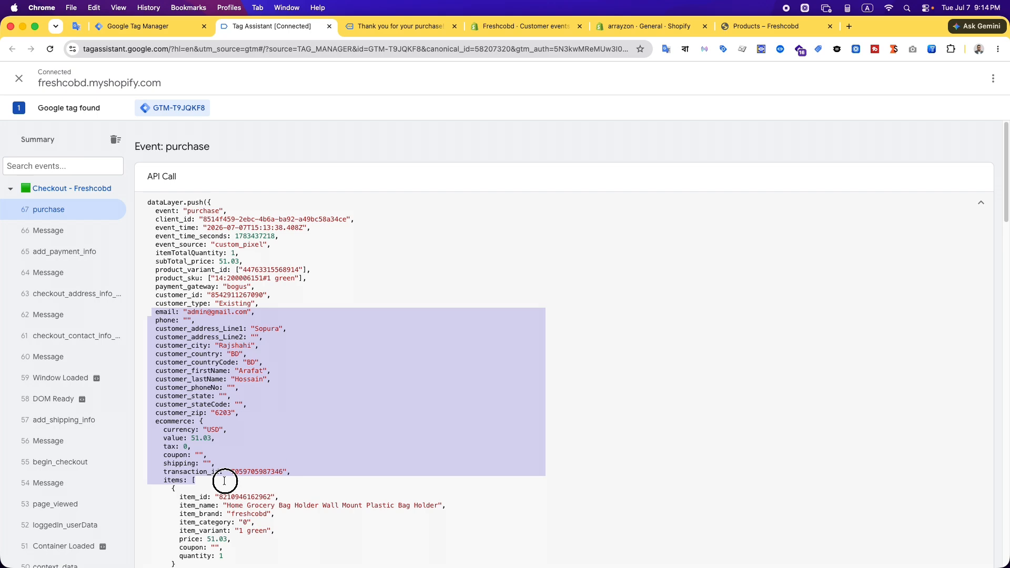
pyautogui.scroll(-1, 320, 457)
pyautogui.click(328, 440)
pyautogui.moveTo(156, 387); pyautogui.dragTo(246, 513)
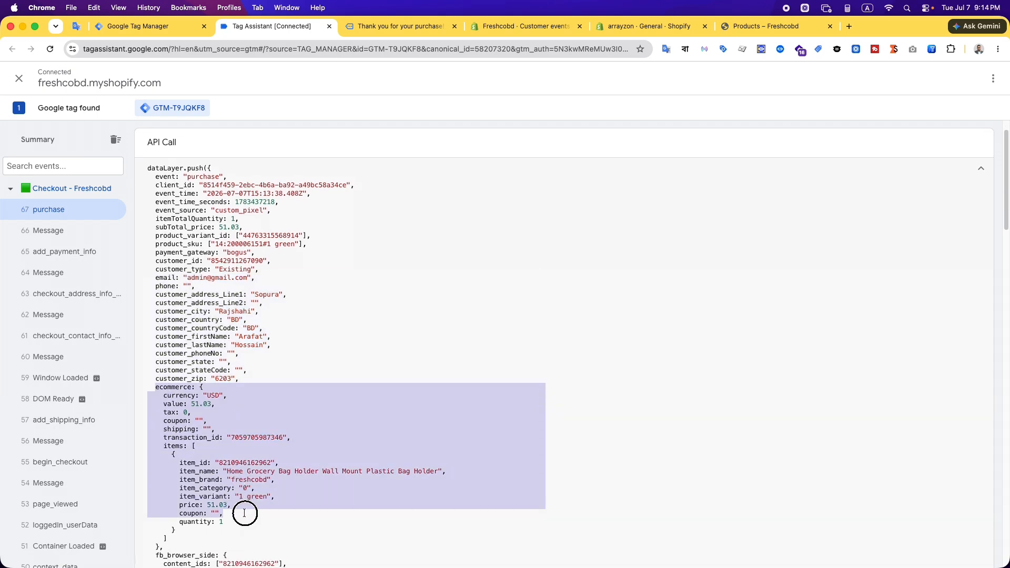
# Examine the fb_browser_side, pt_browser_side and snap_browser_side objects in the purchase event's dataLayer push
pyautogui.scroll(-4, 367, 450)
pyautogui.click(346, 416)
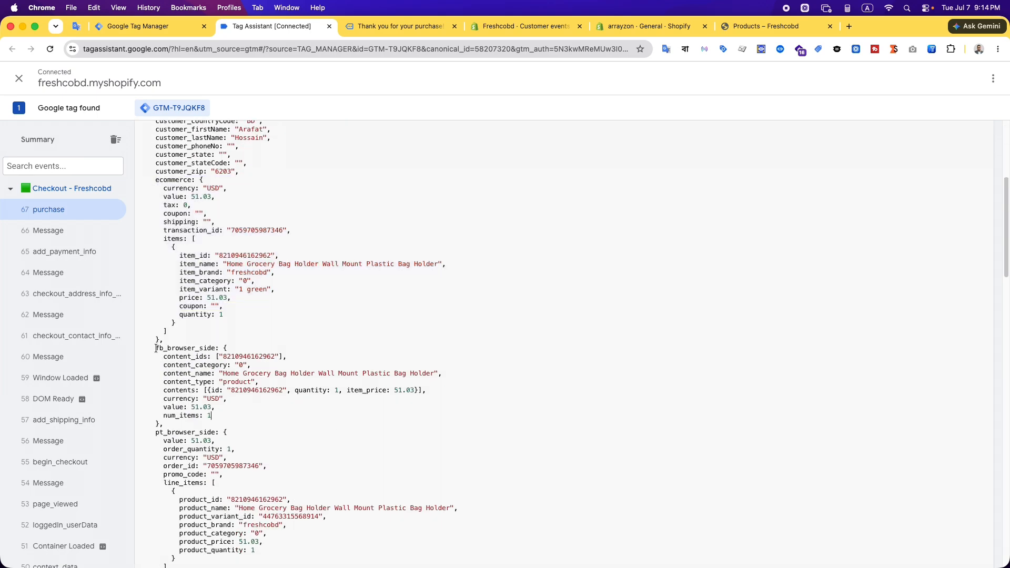
pyautogui.moveTo(157, 349); pyautogui.dragTo(228, 421)
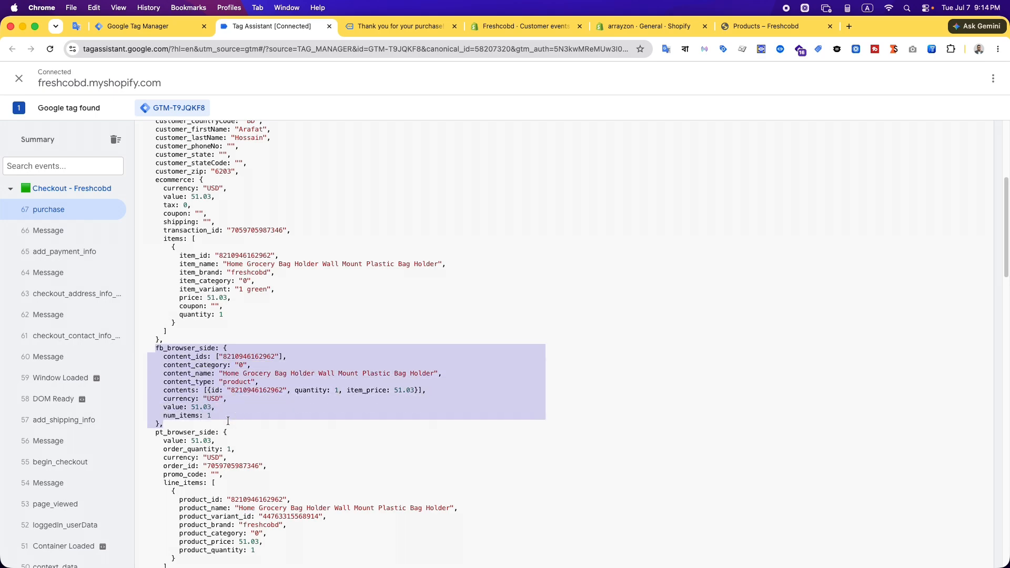
pyautogui.click(339, 408)
pyautogui.scroll(-2, 340, 408)
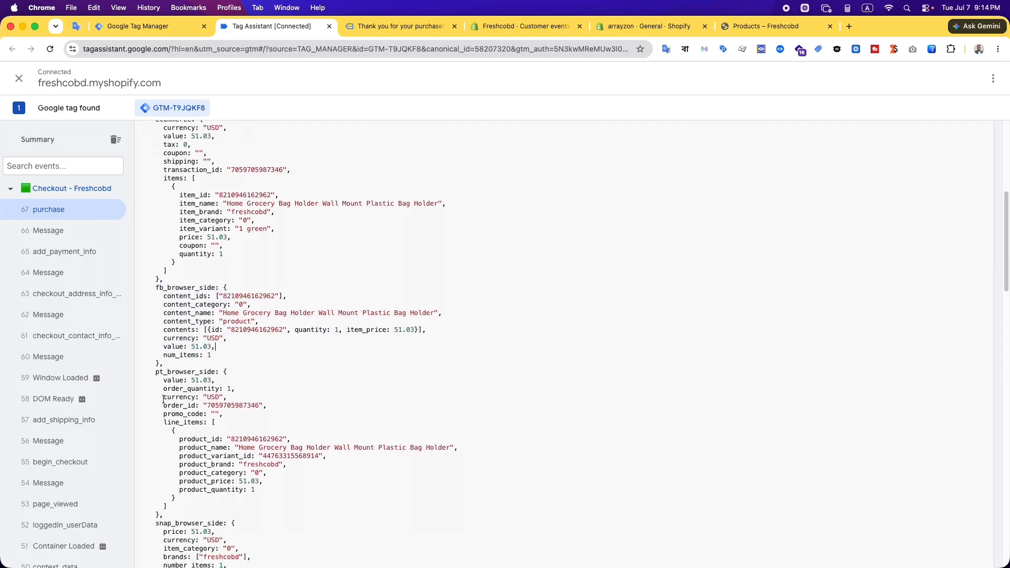
pyautogui.moveTo(153, 372); pyautogui.dragTo(268, 465)
pyautogui.scroll(-5, 265, 456)
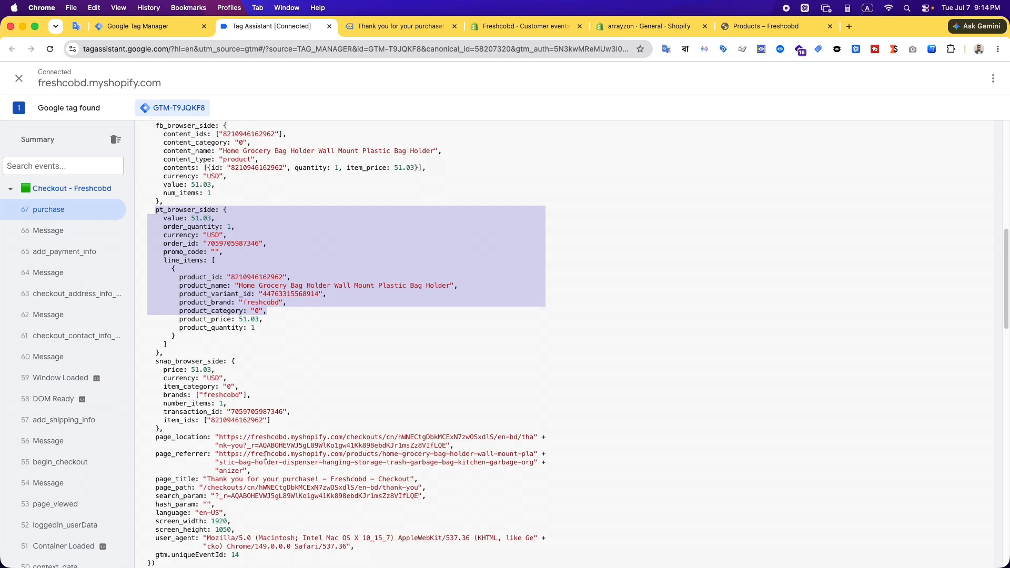
pyautogui.moveTo(156, 361); pyautogui.dragTo(262, 422)
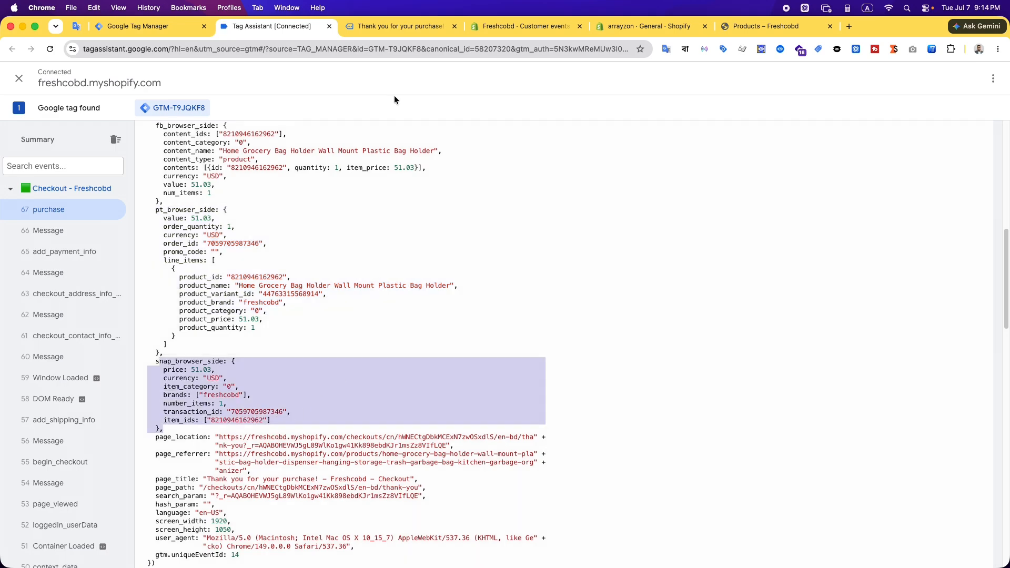
# Check the trackingPlatform array in the Shopify custom pixel code and return to the purchase event in Tag Assistant
pyautogui.click(515, 27)
pyautogui.scroll(15, 677, 395)
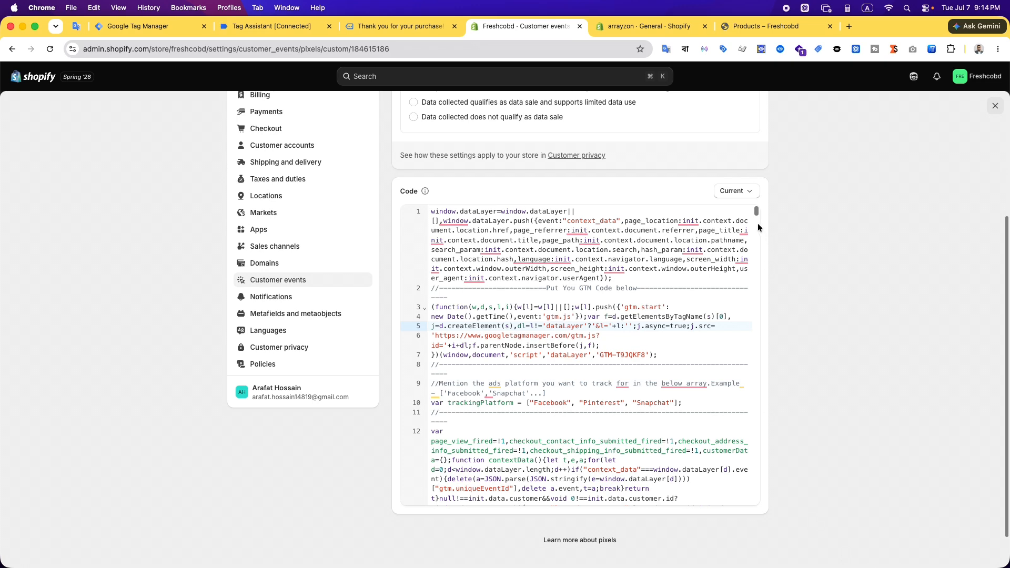
pyautogui.click(284, 31)
pyautogui.click(355, 412)
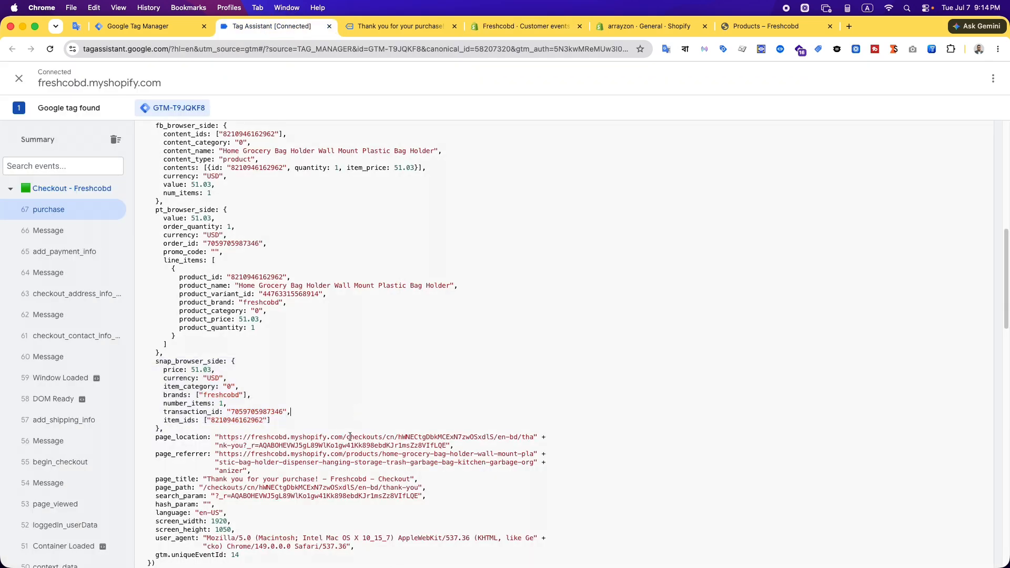
# Switch to the Tracklution dashboard in Brave, collapse the expanded session and check the event totals and session table
pyautogui.click(166, 29)
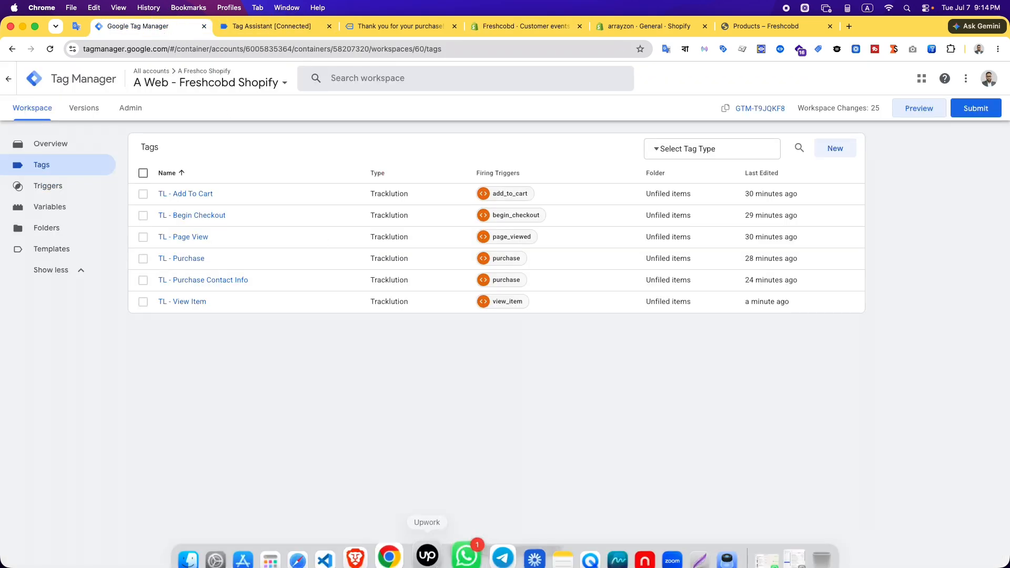
pyautogui.click(379, 556)
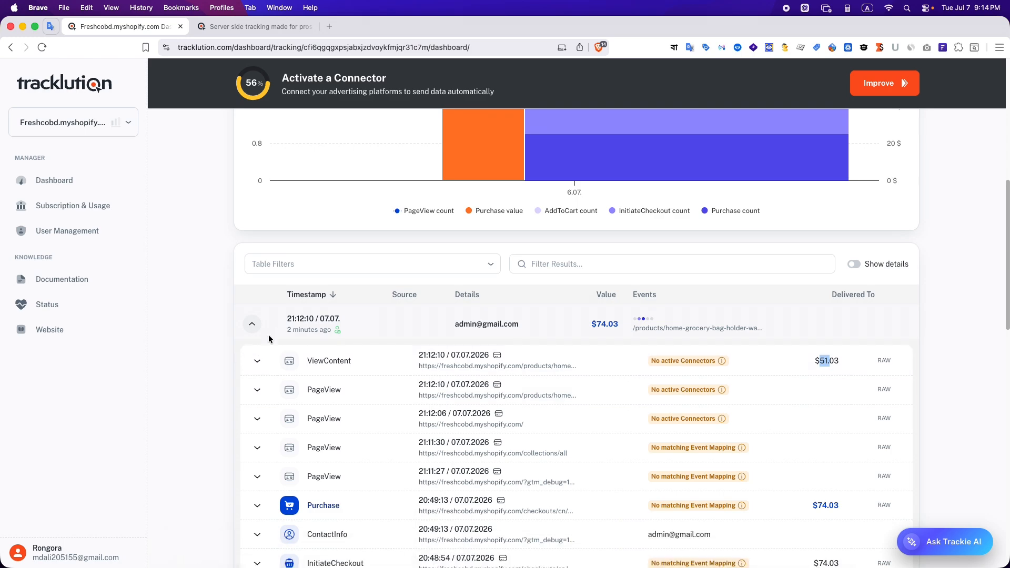
pyautogui.click(252, 324)
pyautogui.scroll(6, 825, 394)
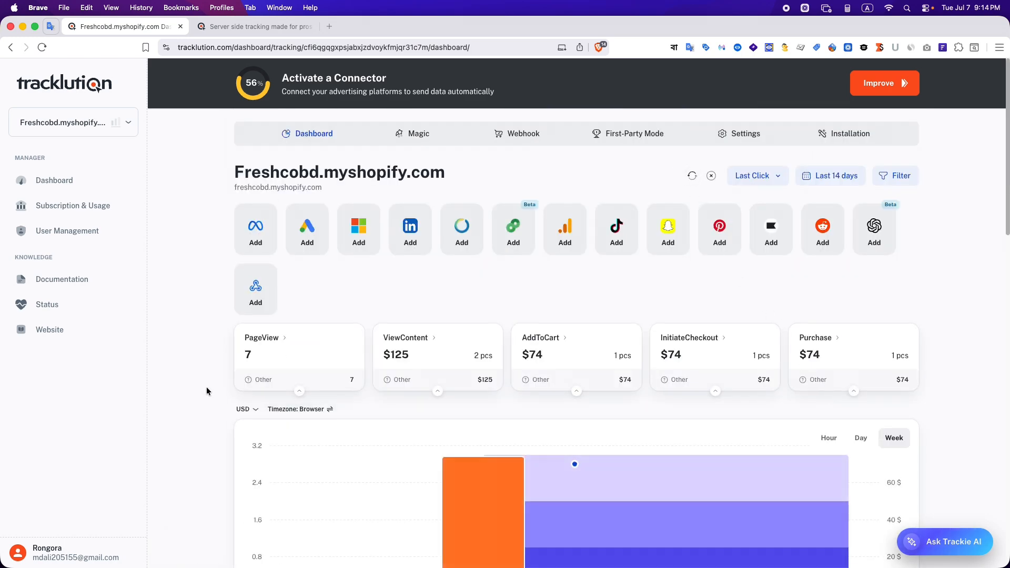
pyautogui.scroll(-8, 203, 389)
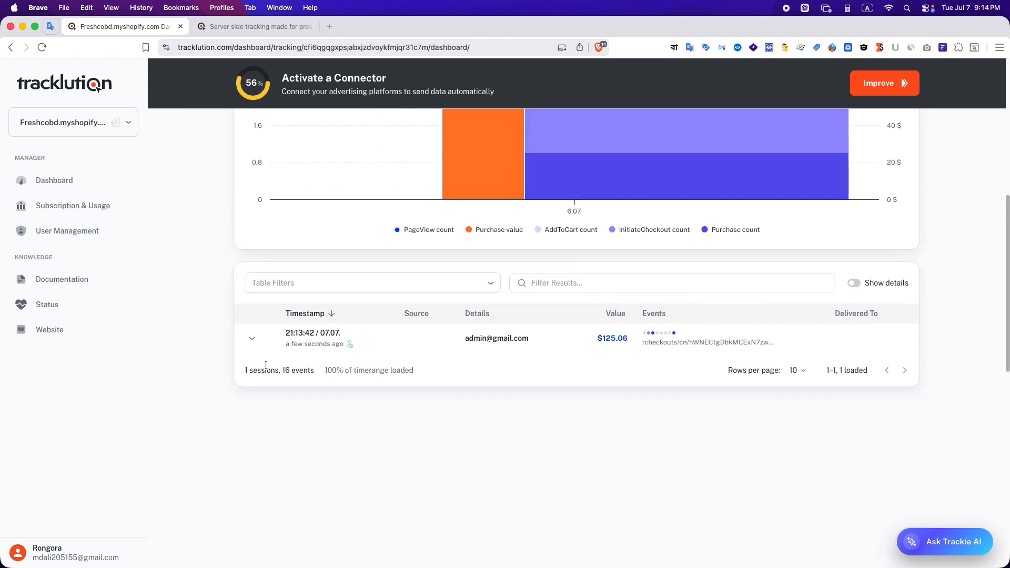
# Expand the latest Tracklution session, check its Purchase, InitiateCheckout and AddToCart events, and reload the dashboard
pyautogui.click(252, 339)
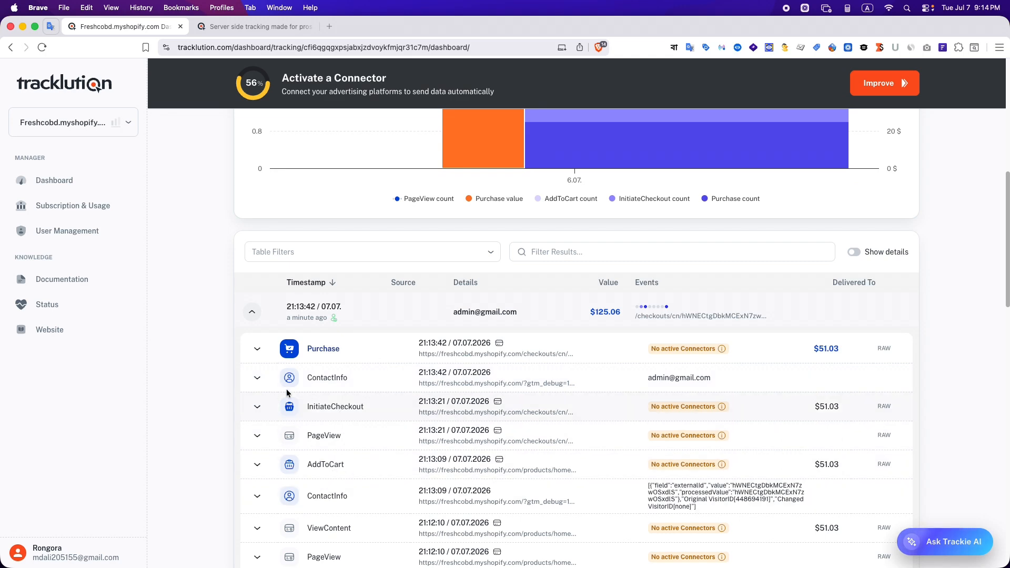
pyautogui.click(257, 349)
pyautogui.scroll(8, 541, 399)
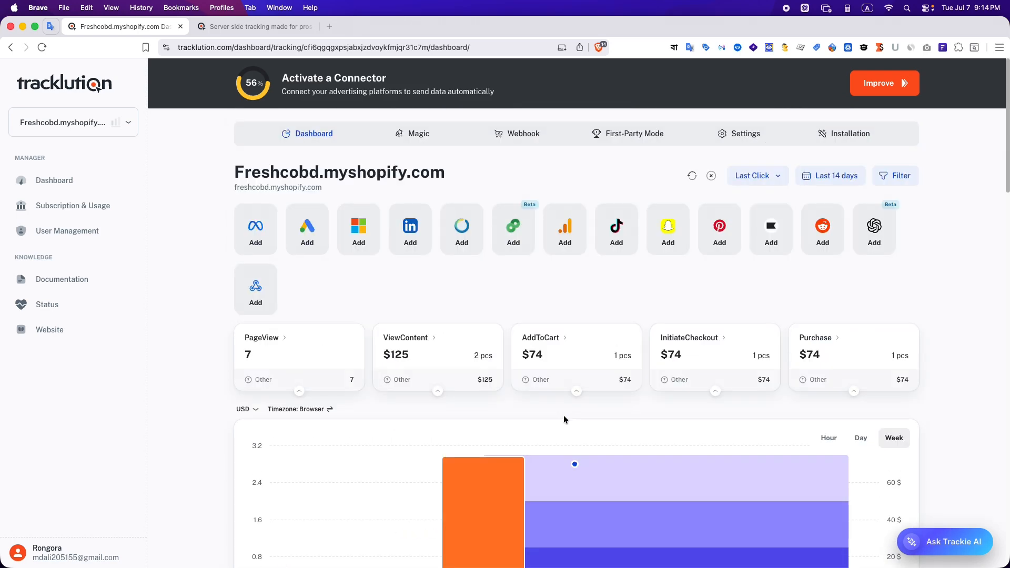
pyautogui.click(42, 48)
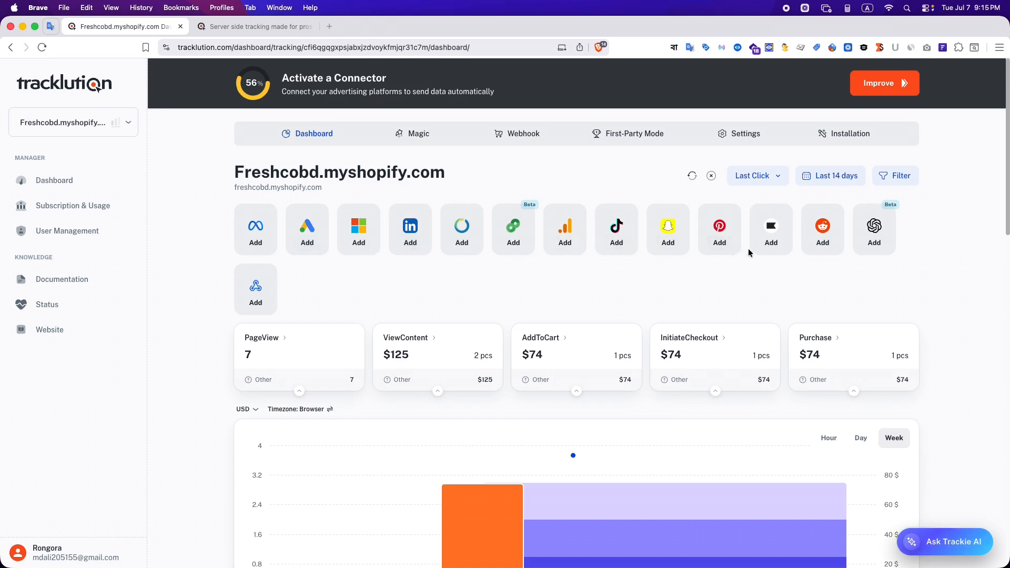
# Open the Meta connector setup, look over its pixel ID, access token and live settings, and return to the dashboard
pyautogui.click(257, 244)
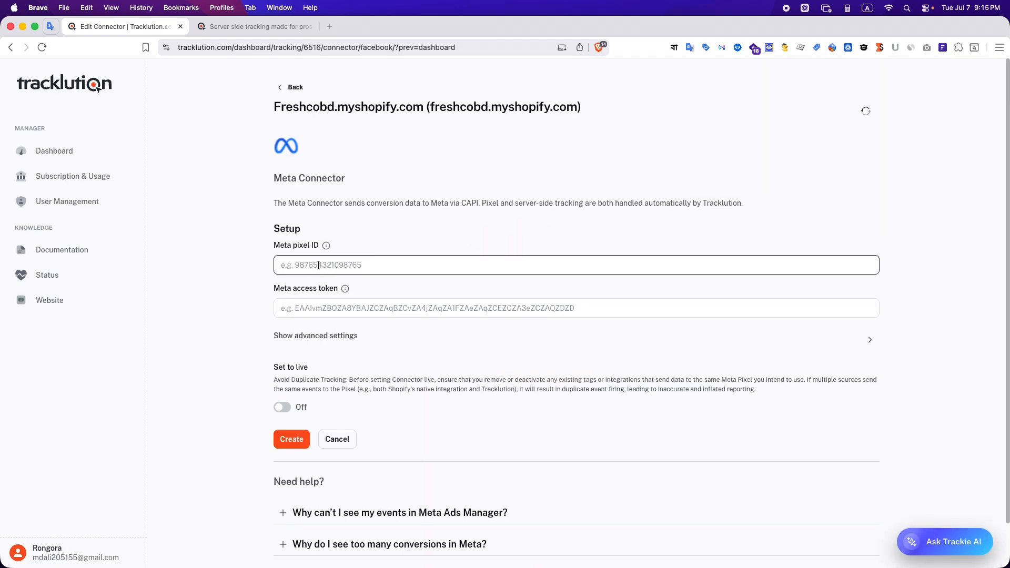
pyautogui.click(322, 308)
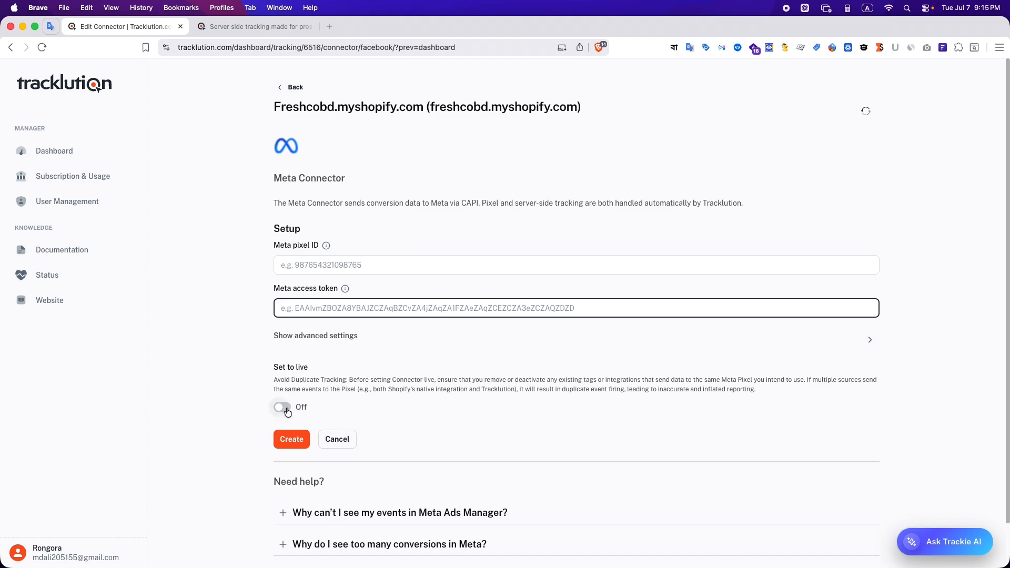
pyautogui.click(291, 87)
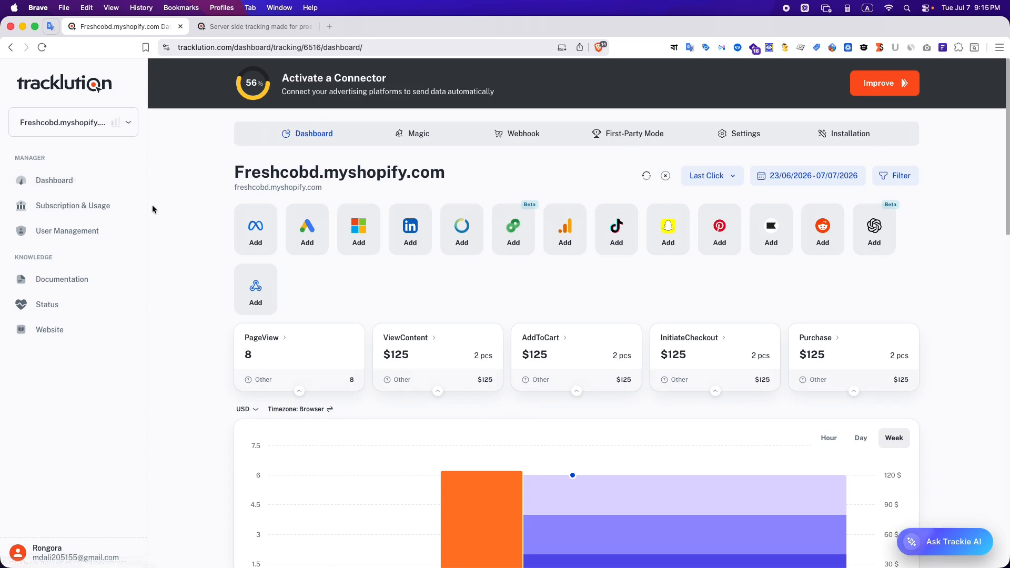
# Look over the Freshcobd dashboard's event totals, events chart and session table
pyautogui.scroll(-5, 160, 243)
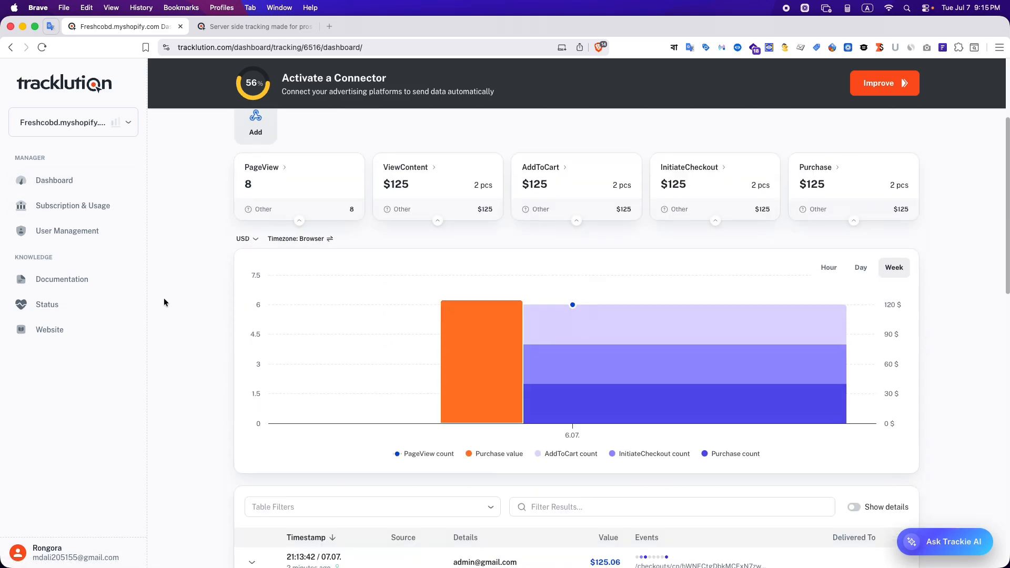
pyautogui.scroll(5, 165, 301)
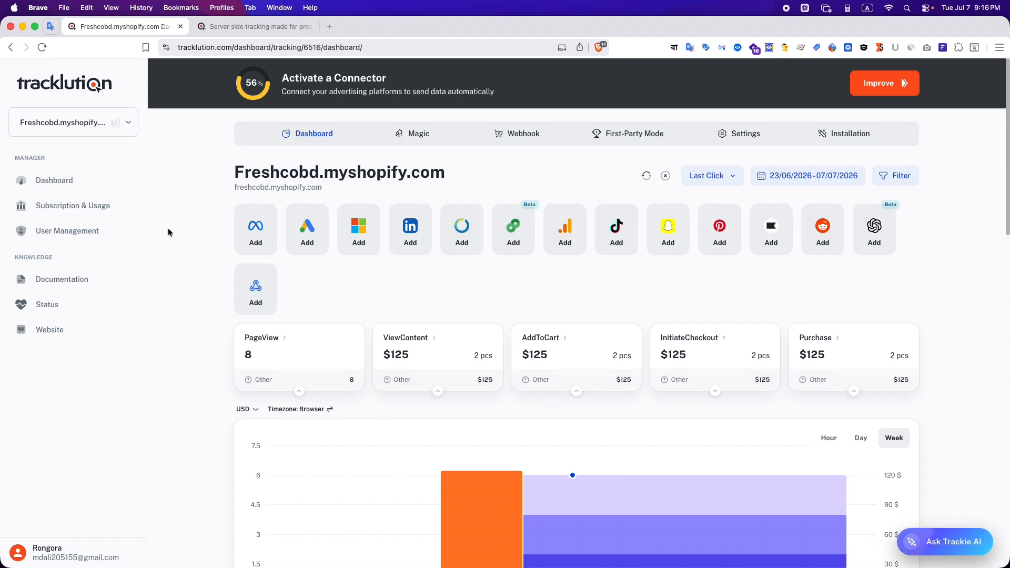
pyautogui.scroll(-2, 169, 228)
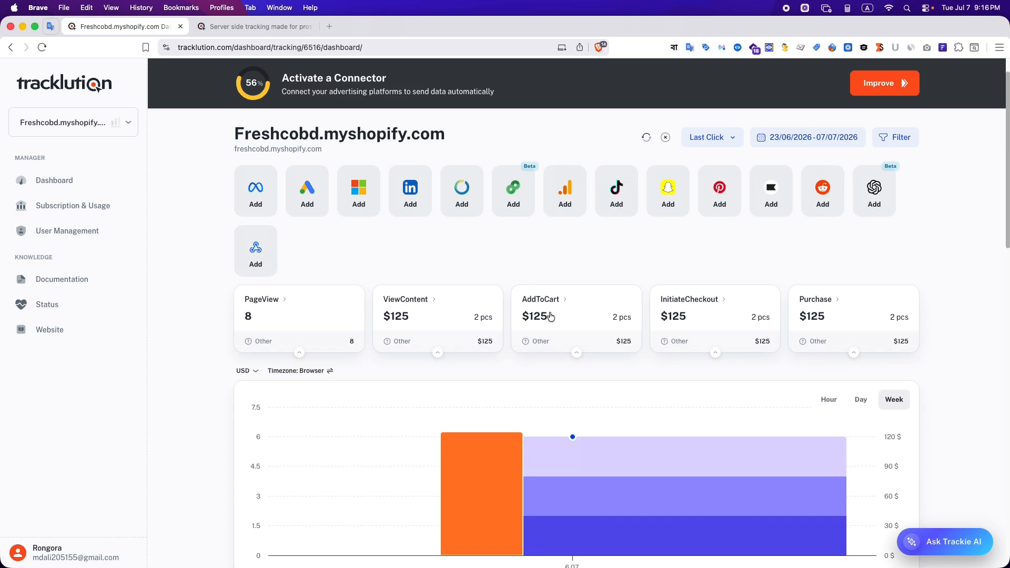
pyautogui.scroll(-5, 981, 312)
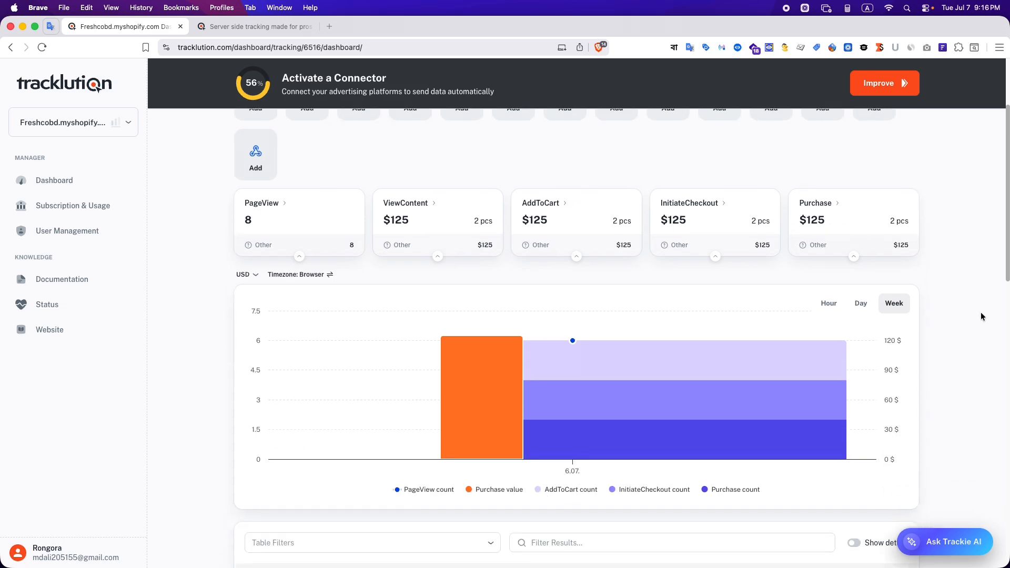
pyautogui.scroll(-8, 729, 325)
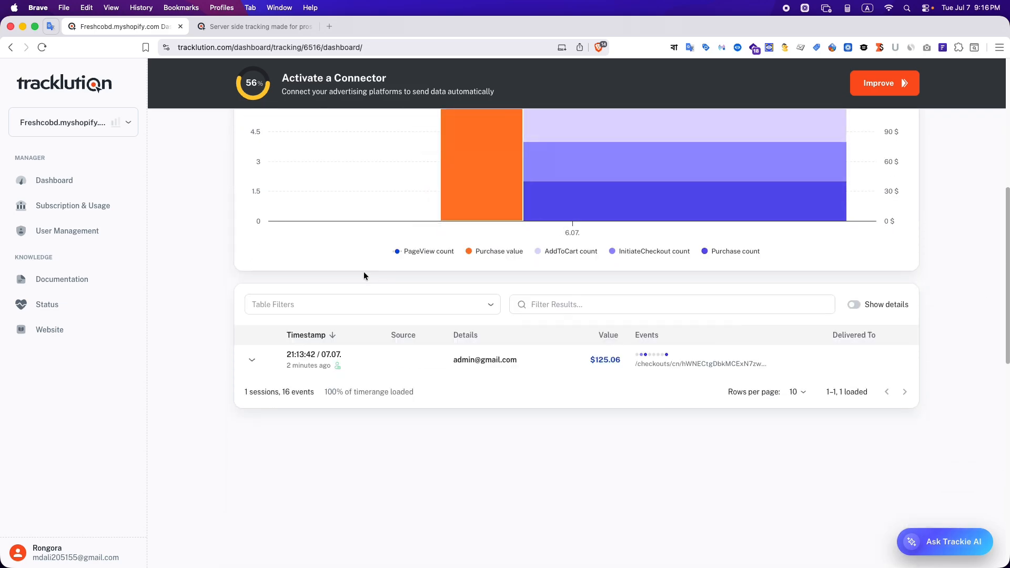
pyautogui.scroll(1, 364, 272)
pyautogui.click(373, 550)
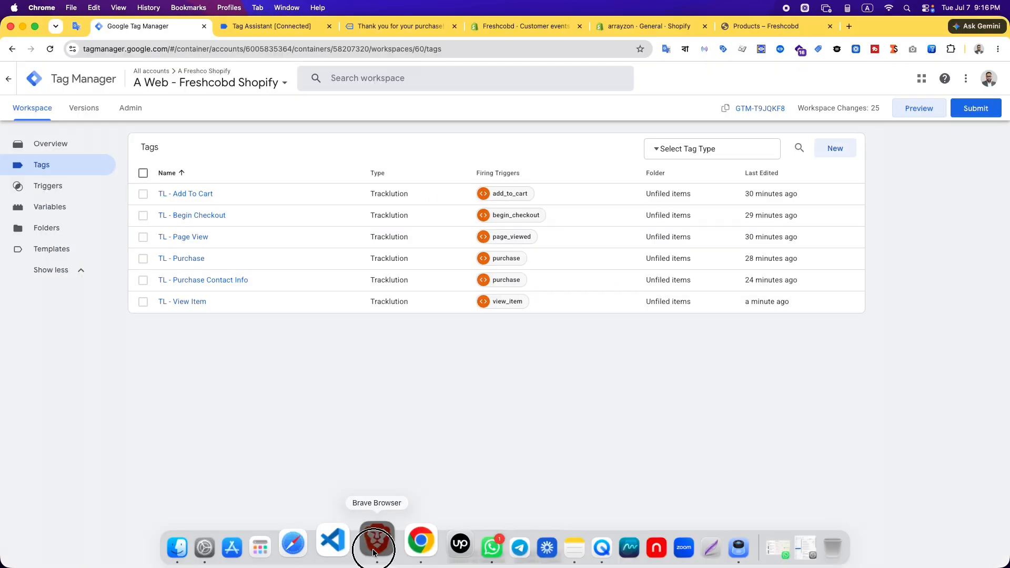
# Switch to the Rongora.co.uk container and review its Meta connector, event totals and session table
pyautogui.click(84, 122)
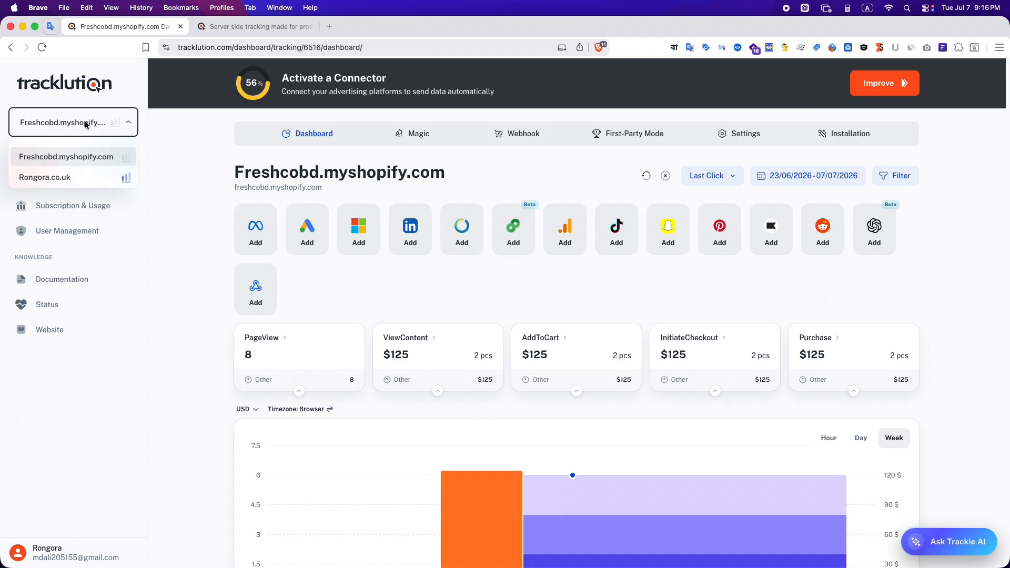
pyautogui.click(70, 178)
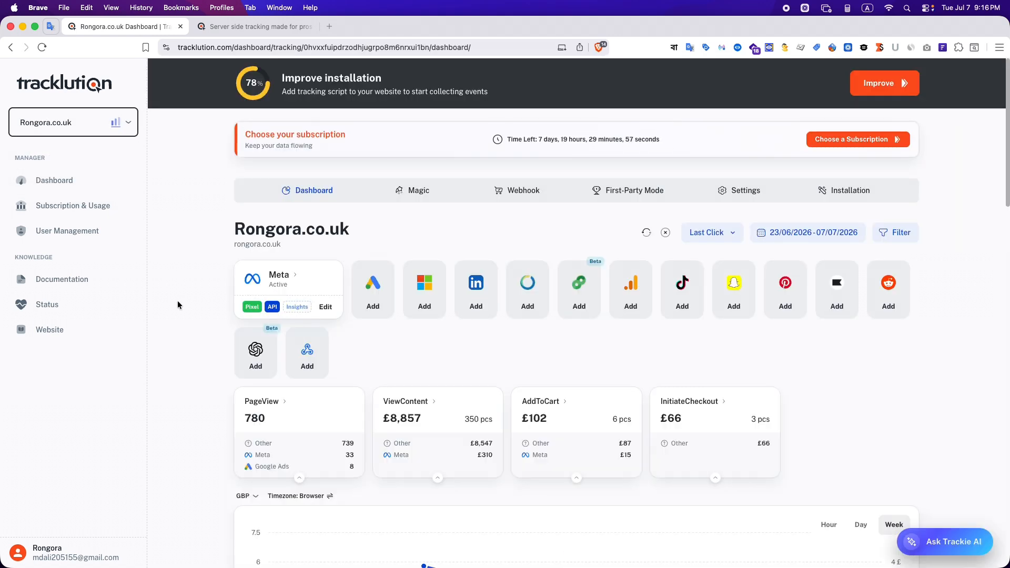
pyautogui.scroll(-1, 177, 301)
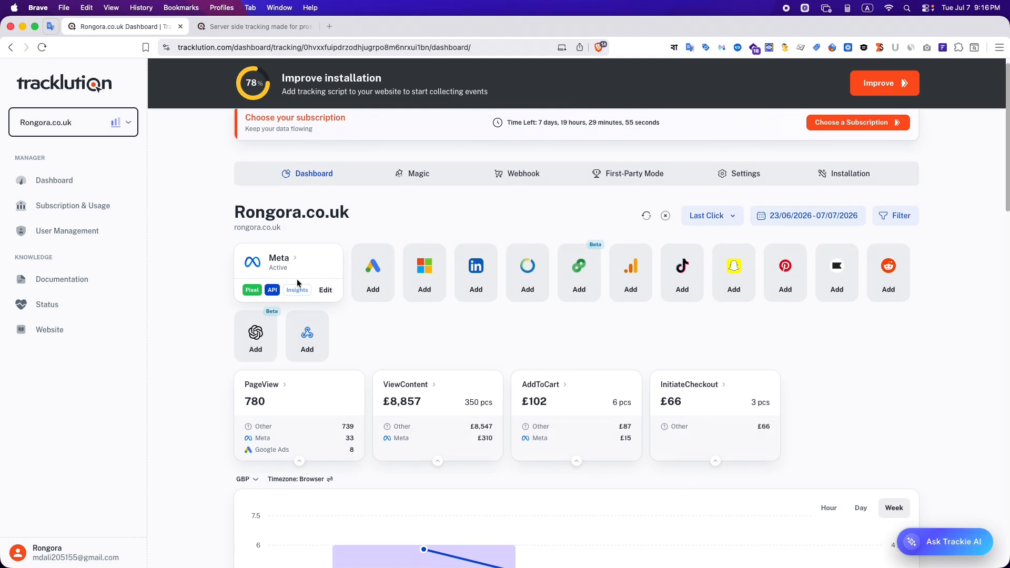
pyautogui.scroll(-2, 418, 309)
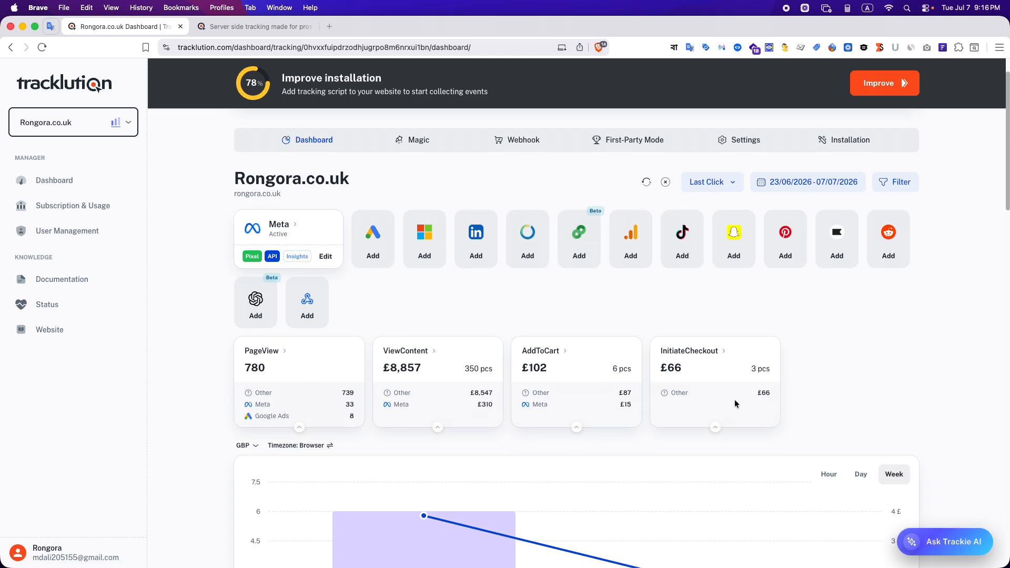
pyautogui.scroll(-12, 734, 399)
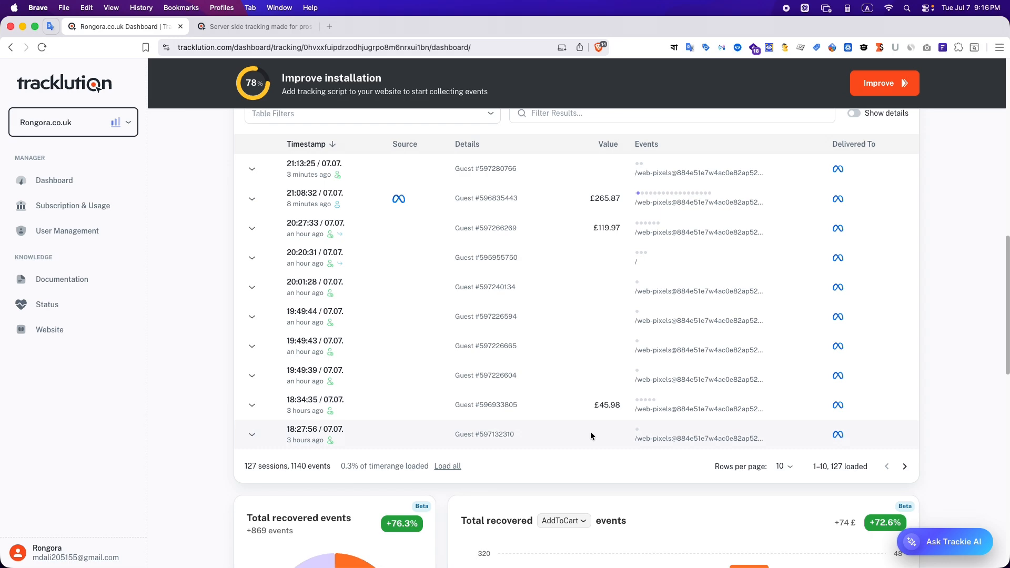
# Examine the Rongora.co.uk recovered events charts and the event types offered for the total recovered chart
pyautogui.scroll(-4, 590, 432)
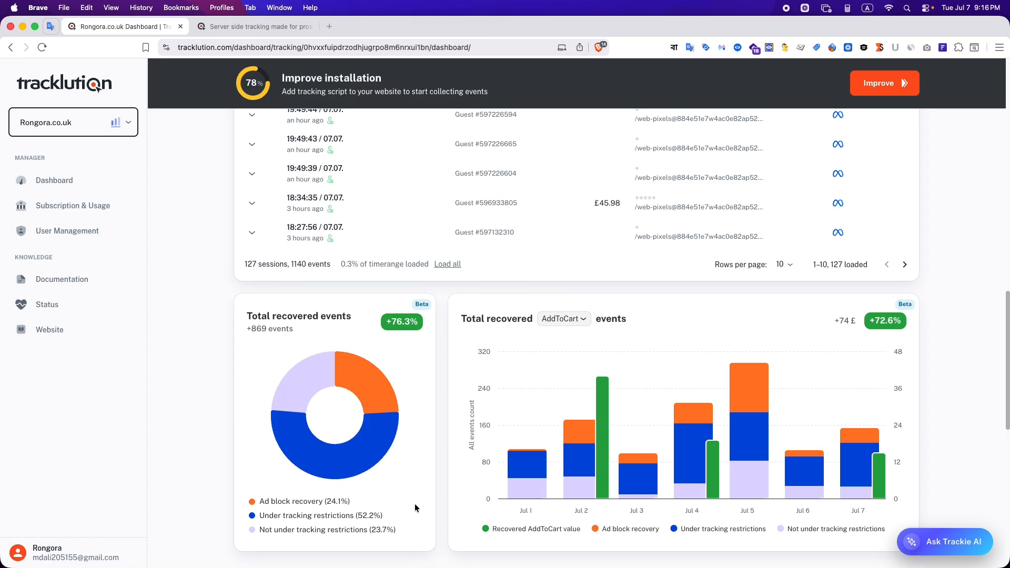
pyautogui.scroll(-1, 984, 407)
pyautogui.scroll(-4, 984, 408)
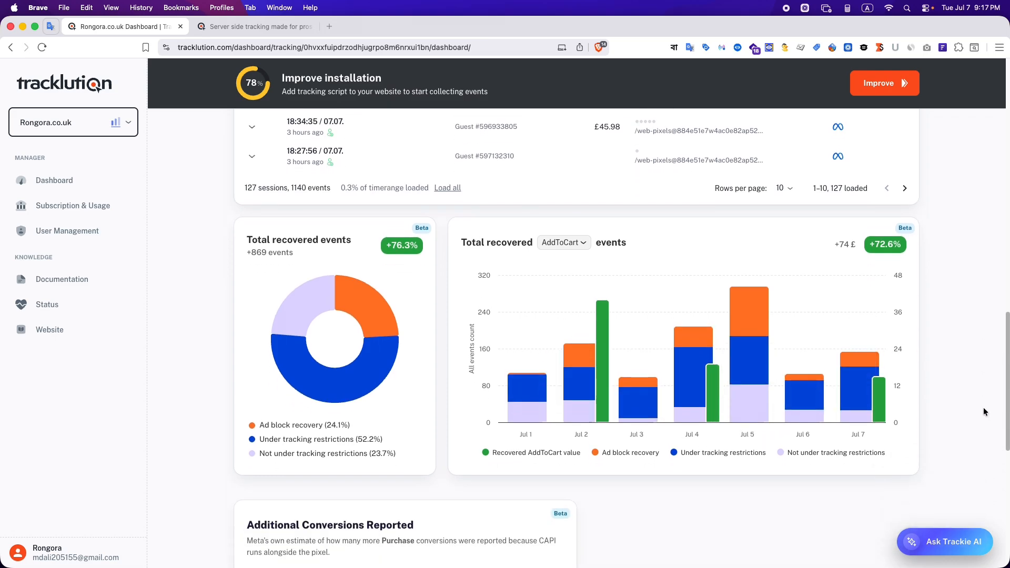
pyautogui.scroll(3, 684, 342)
pyautogui.click(564, 198)
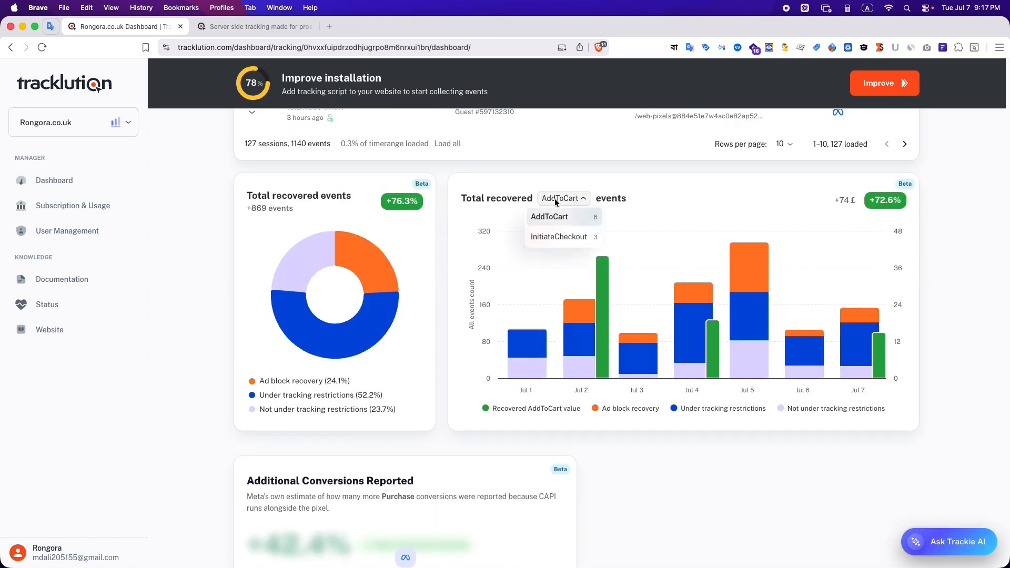
pyautogui.click(958, 345)
# Return to the Rongora.co.uk event totals and check the PageView breakdown by source and the available connectors
pyautogui.scroll(10, 958, 345)
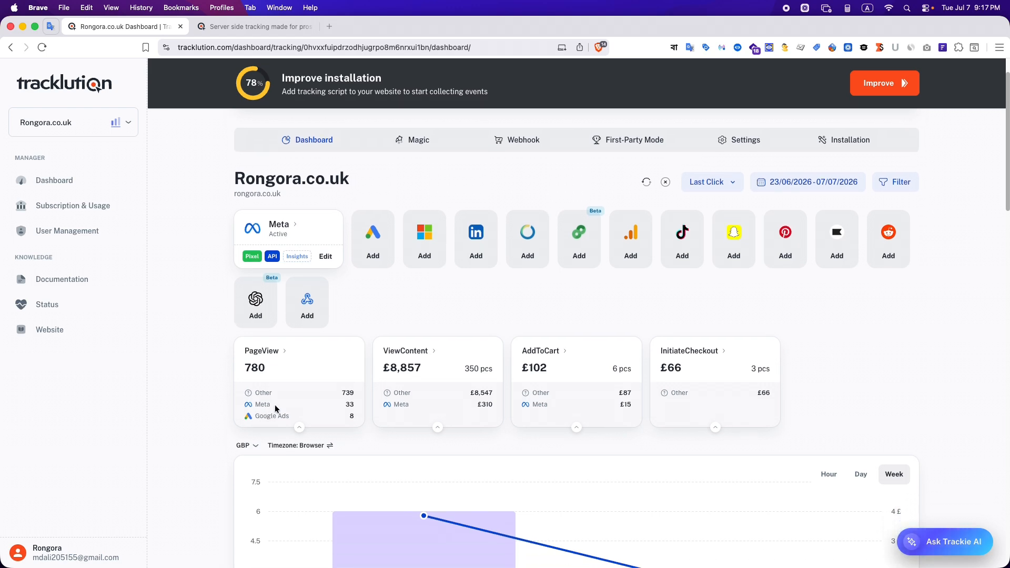
pyautogui.click(350, 416)
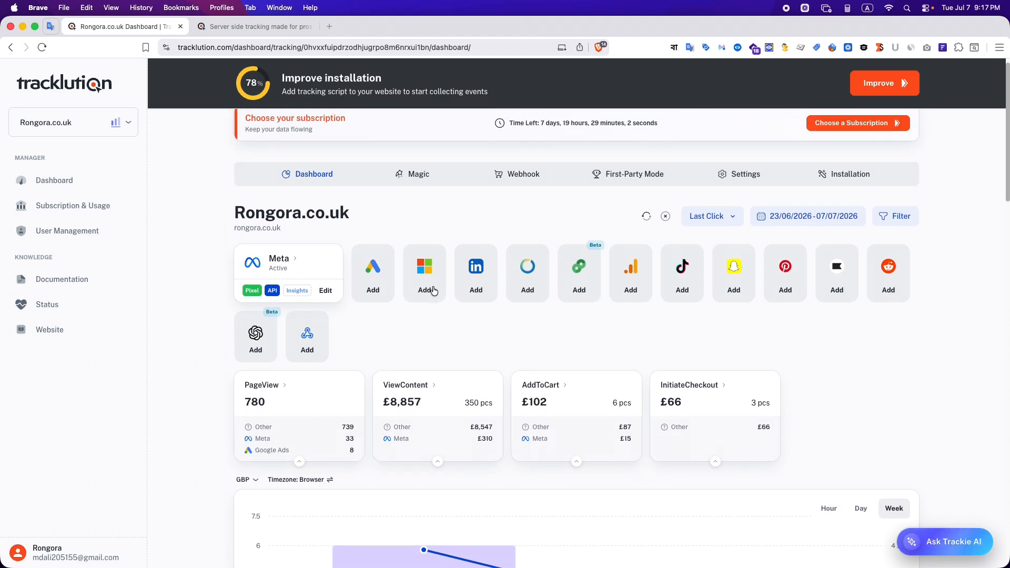
pyautogui.scroll(1, 897, 354)
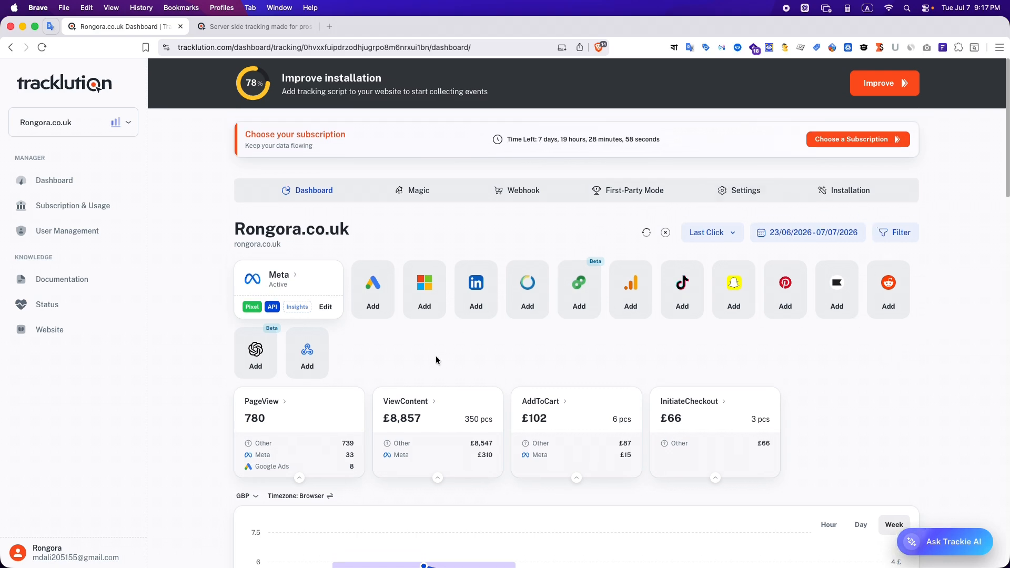
# Check the Rongora.co.uk First-Party Mode CNAME record and reopen the Freshcobd container's dashboard from the tracking containers list
pyautogui.click(624, 191)
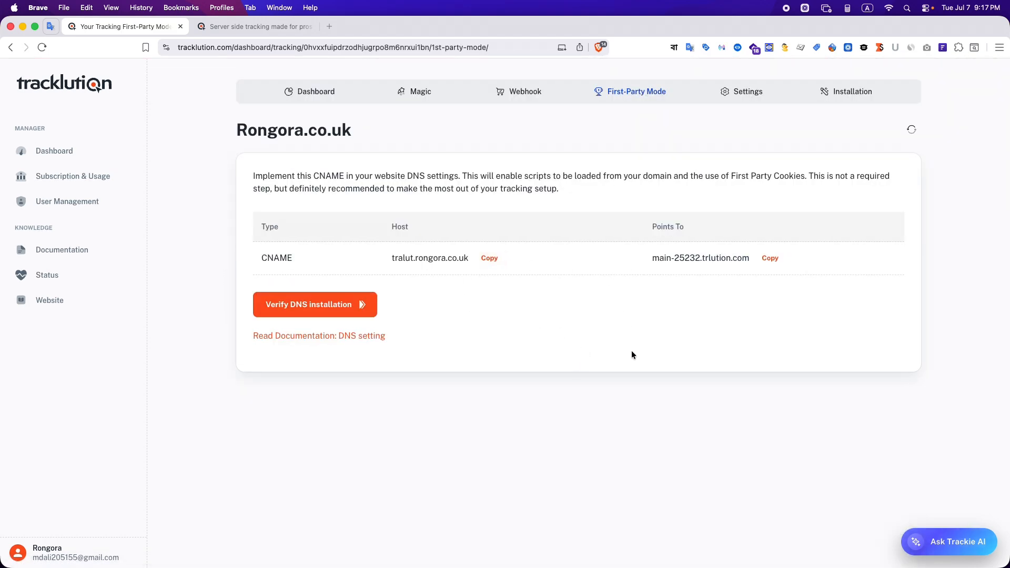
pyautogui.click(73, 162)
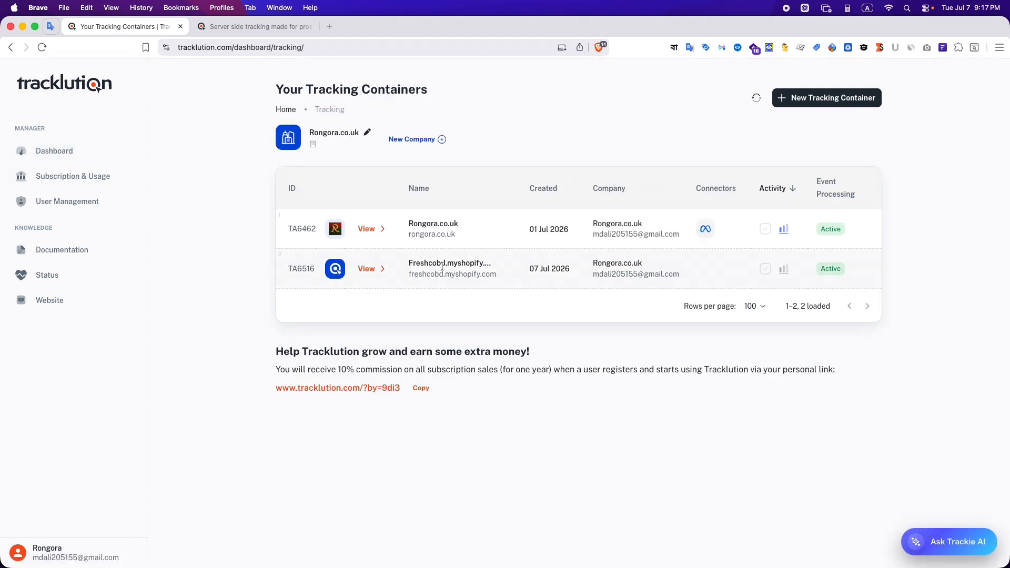
pyautogui.click(363, 269)
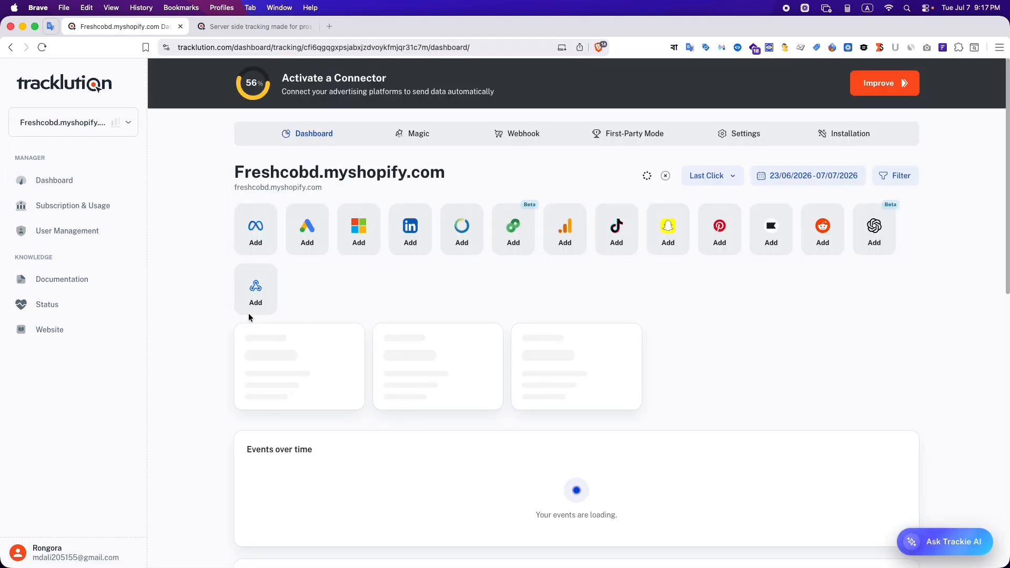